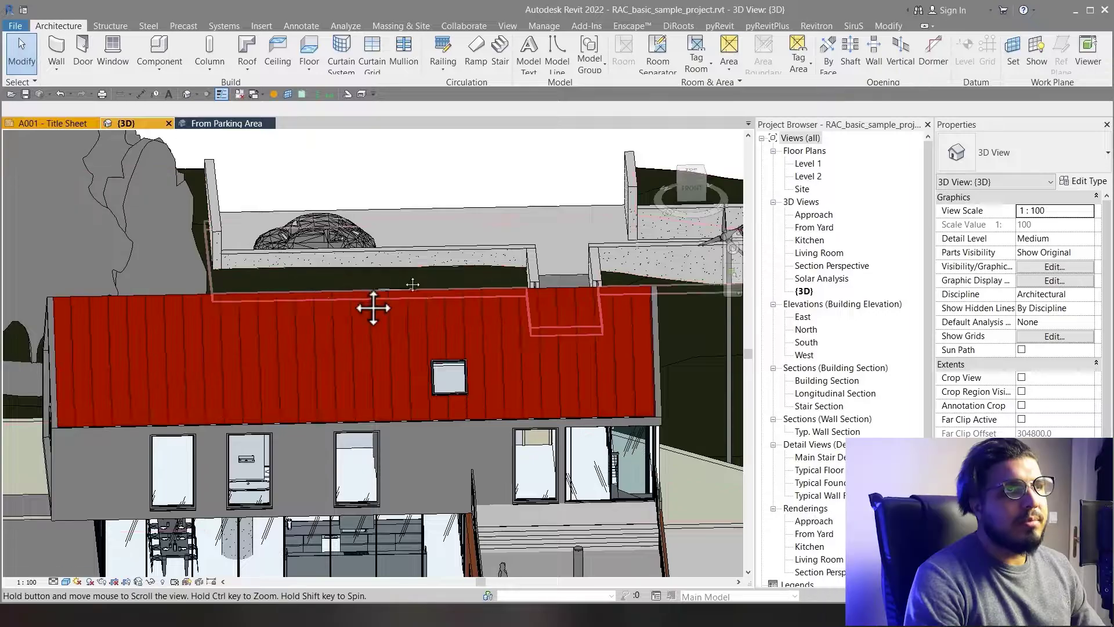
Start a By Face opening on the front slope of the red metal panel roof.
{"action": "middle_click_drag", "start_coordinate": [373, 308], "coordinate": [401, 304]}
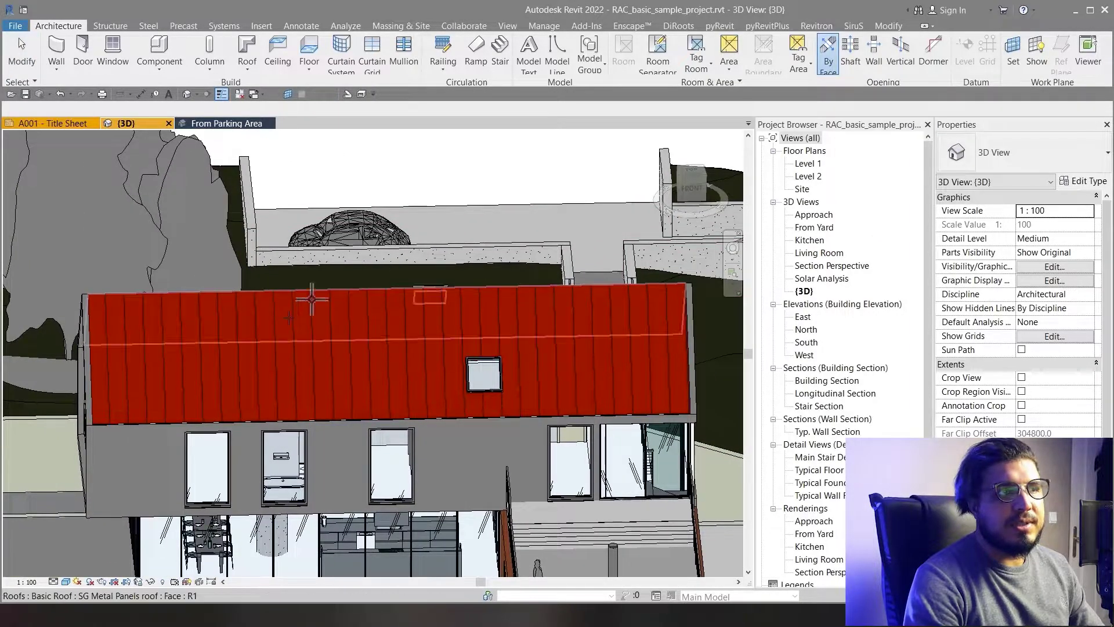
{"action": "scroll", "coordinate": [287, 408], "scroll_direction": "down", "scroll_amount": 3}
{"action": "middle_click_drag", "start_coordinate": [288, 409], "coordinate": [316, 348]}
{"action": "middle_click_drag", "start_coordinate": [316, 348], "coordinate": [432, 402], "text": "shift"}
{"action": "scroll", "coordinate": [269, 328], "scroll_direction": "up", "scroll_amount": 5}
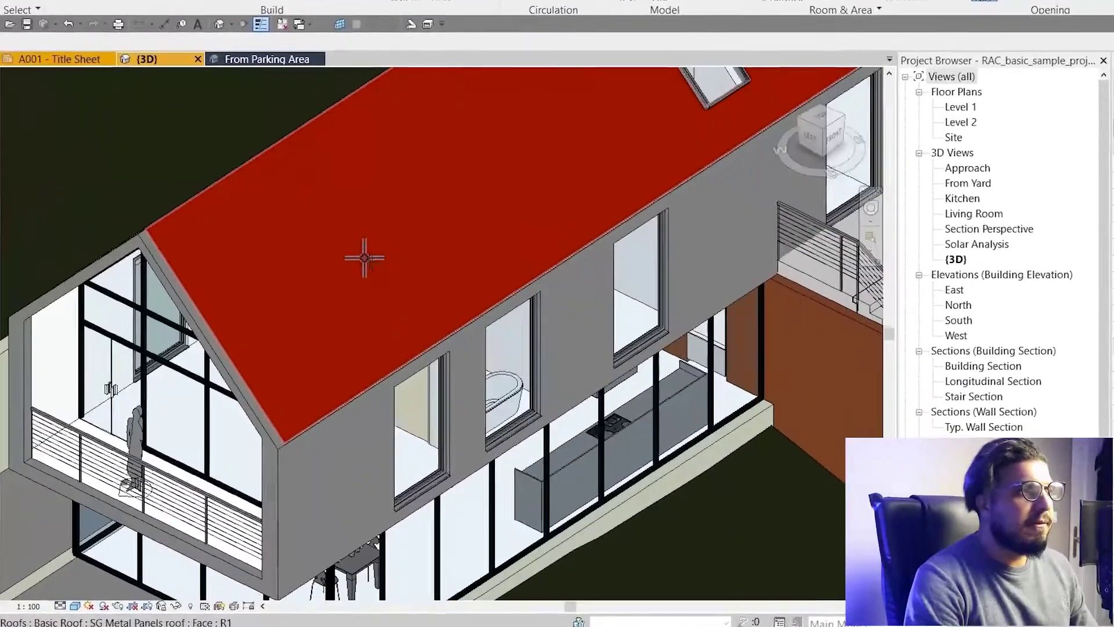
{"action": "middle_click_drag", "start_coordinate": [374, 272], "coordinate": [364, 424]}
{"action": "scroll", "coordinate": [379, 448], "scroll_direction": "down", "scroll_amount": 3}
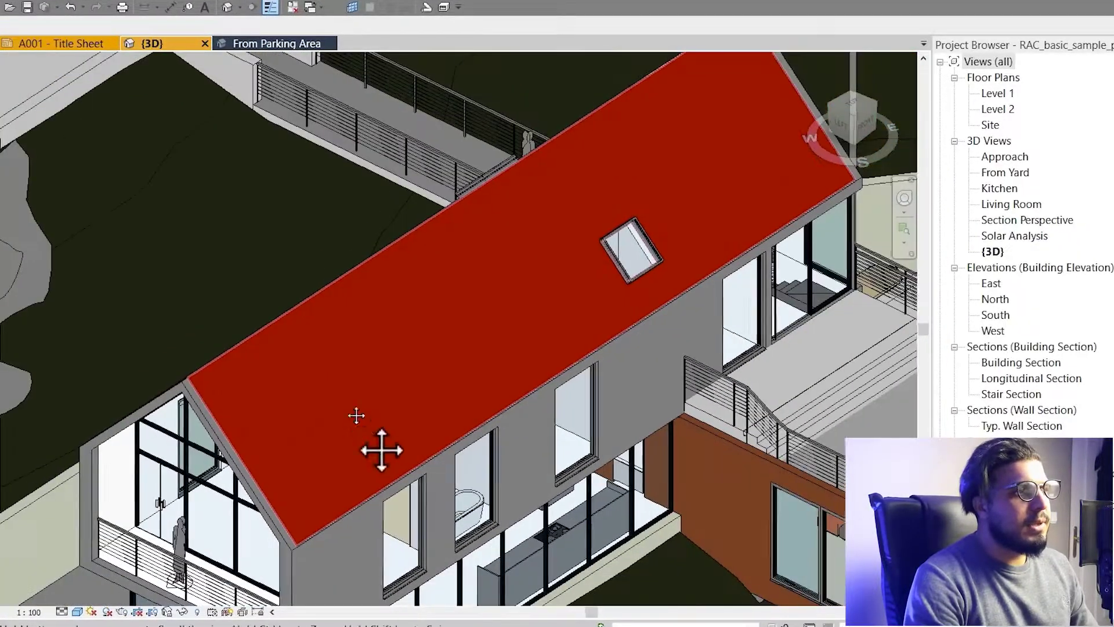
{"action": "scroll", "coordinate": [359, 278], "scroll_direction": "up", "scroll_amount": 3}
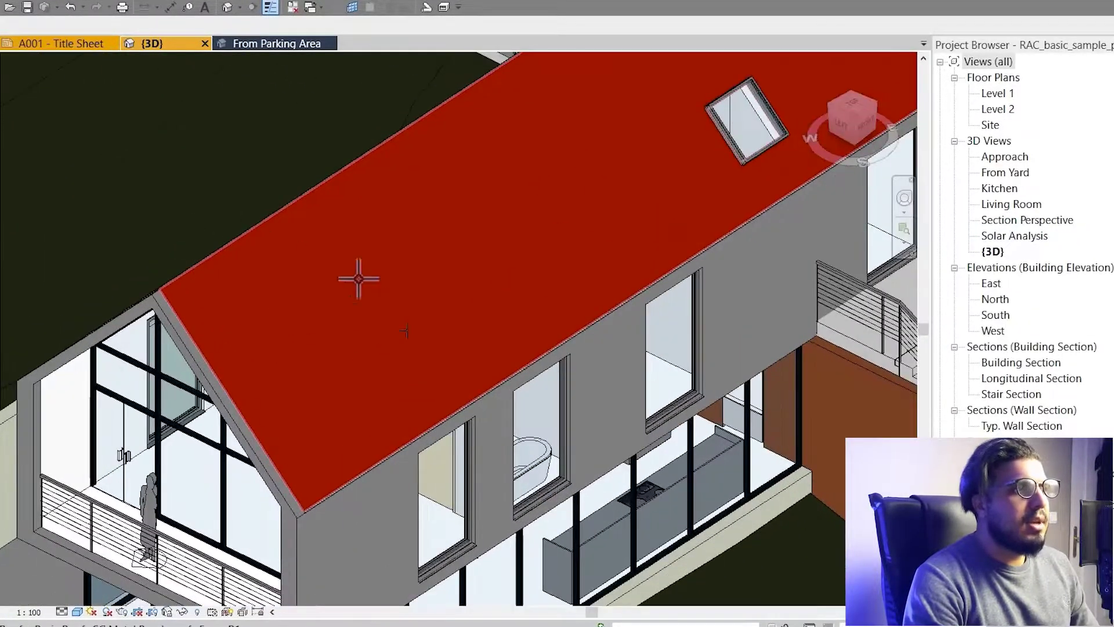
{"action": "left_click", "coordinate": [318, 327]}
Sketch a rectangle about 2100 by 2300 mm near the front roof slope's end and a circle beside it as opening boundaries.
{"action": "scroll", "coordinate": [381, 346], "scroll_direction": "down", "scroll_amount": 3}
{"action": "mouse_move", "coordinate": [390, 361]}
{"action": "middle_mouse_down", "text": "shift"}
{"action": "mouse_move", "coordinate": [464, 409]}
{"action": "mouse_move", "coordinate": [504, 410]}
{"action": "middle_mouse_up", "text": "shift"}
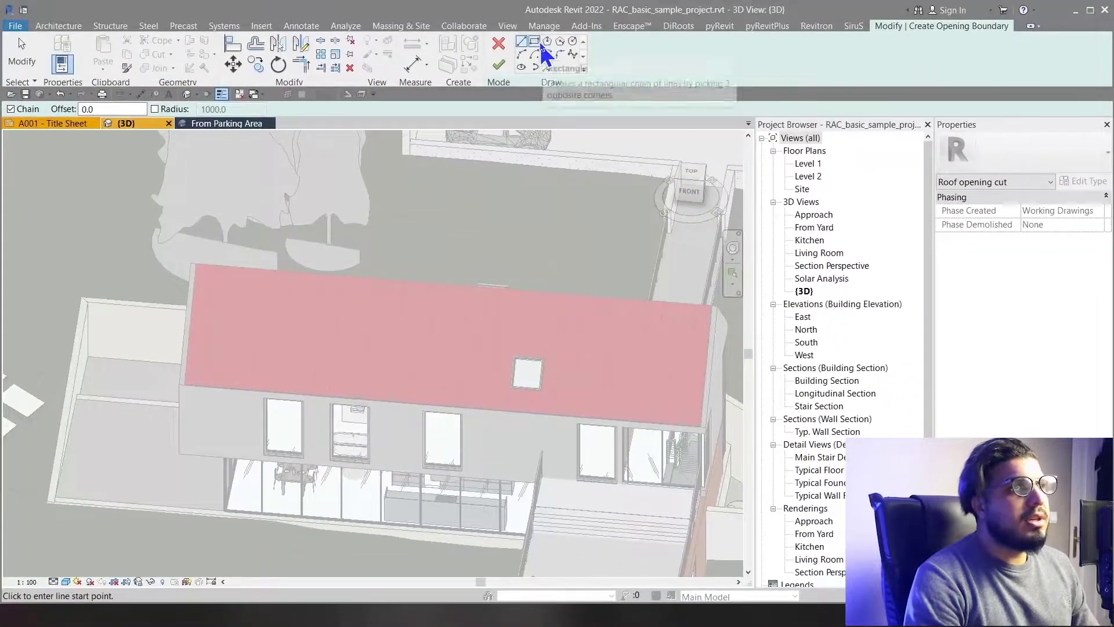
{"action": "left_click", "coordinate": [539, 43]}
{"action": "scroll", "coordinate": [251, 359], "scroll_direction": "up", "scroll_amount": 3}
{"action": "middle_click_drag", "start_coordinate": [254, 358], "coordinate": [302, 421], "text": "shift"}
{"action": "left_click", "coordinate": [229, 236]}
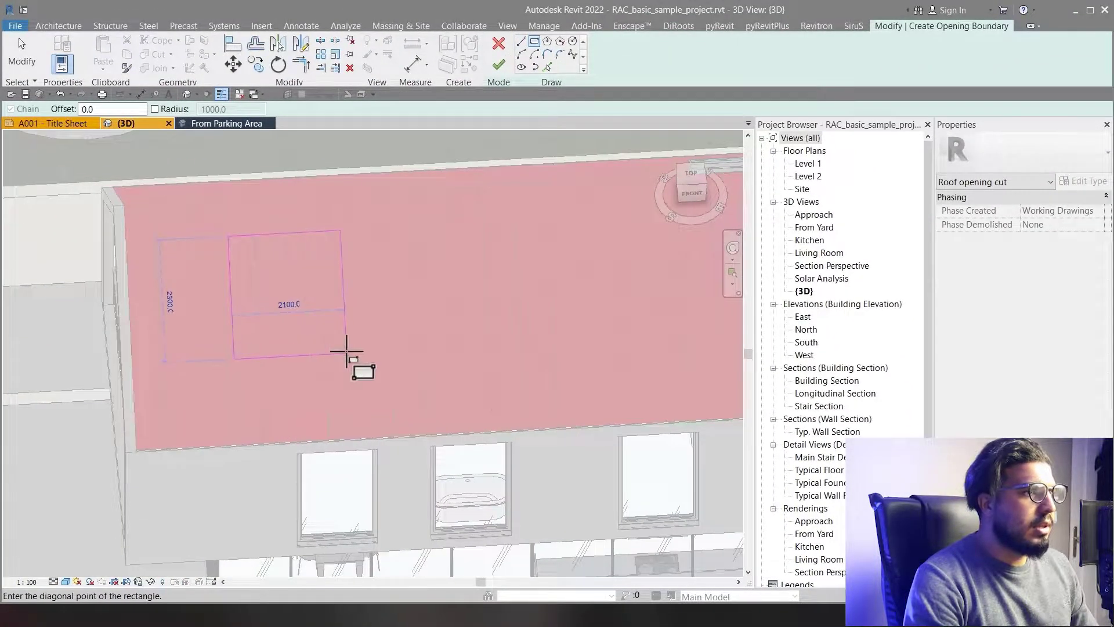
{"action": "middle_click_drag", "start_coordinate": [425, 383], "coordinate": [326, 404]}
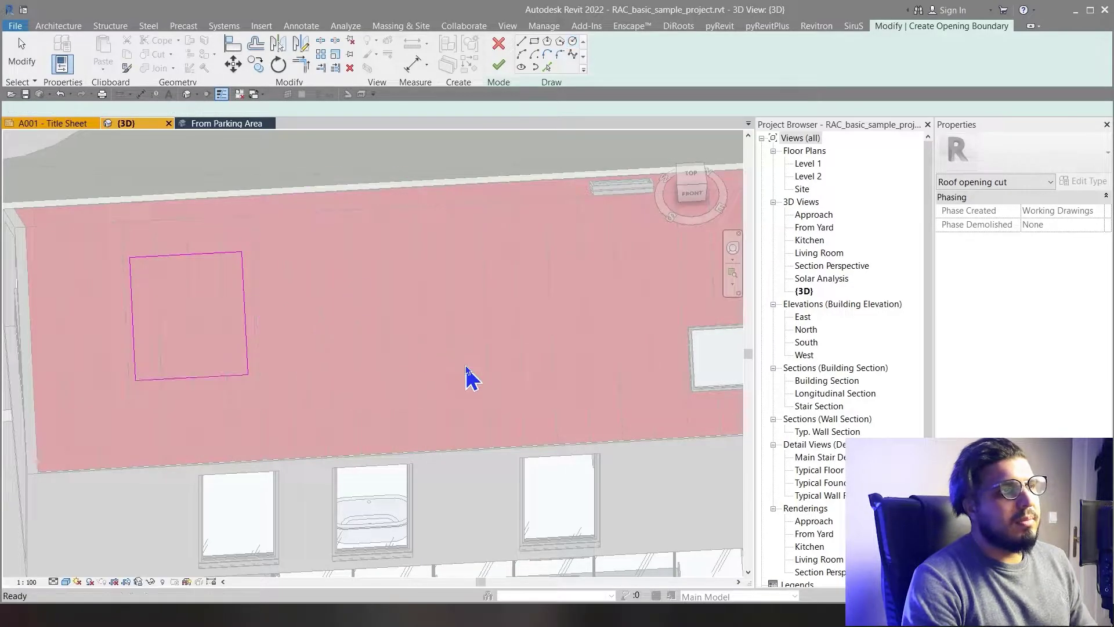
Finish the rectangular and circular roof openings, unjoining the wall and roof elements.
{"action": "left_click", "coordinate": [499, 65]}
{"action": "scroll", "coordinate": [452, 373], "scroll_direction": "down", "scroll_amount": 3}
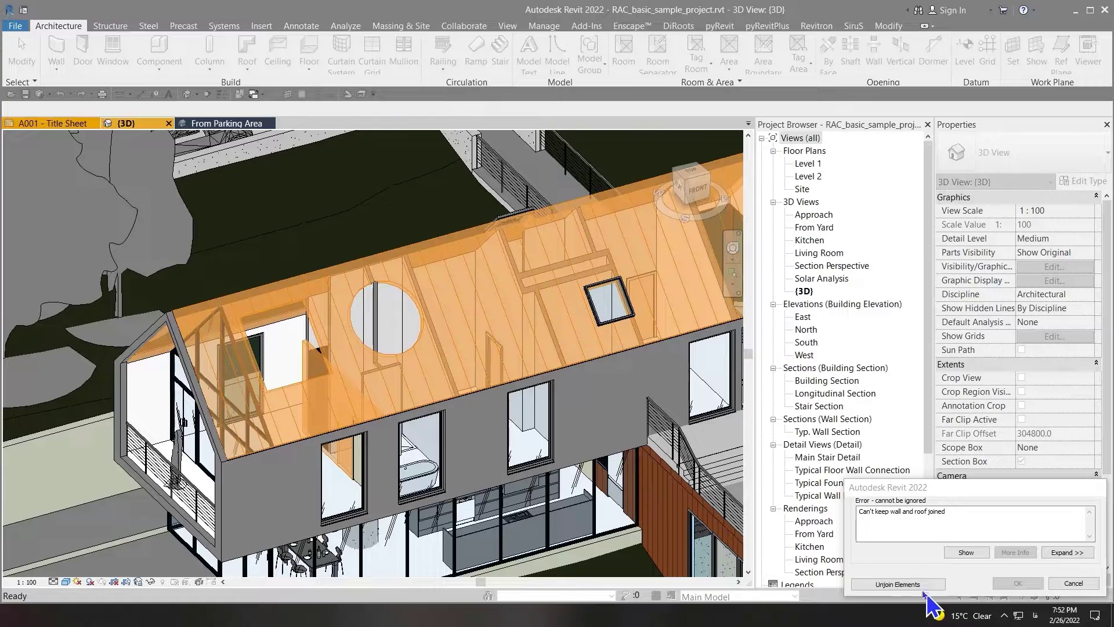
{"action": "left_click", "coordinate": [907, 585]}
{"action": "middle_click_drag", "start_coordinate": [557, 417], "coordinate": [514, 456], "text": "shift"}
Start a Vertical opening on the same front roof slope.
{"action": "left_click", "coordinate": [62, 26]}
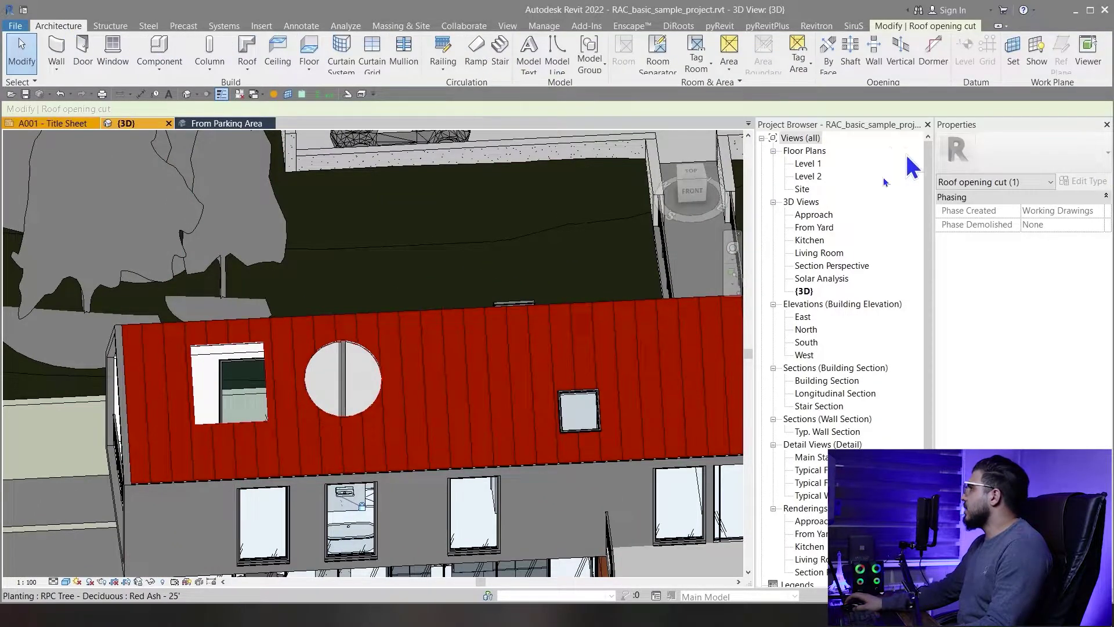
{"action": "middle_click_drag", "start_coordinate": [556, 358], "coordinate": [532, 348]}
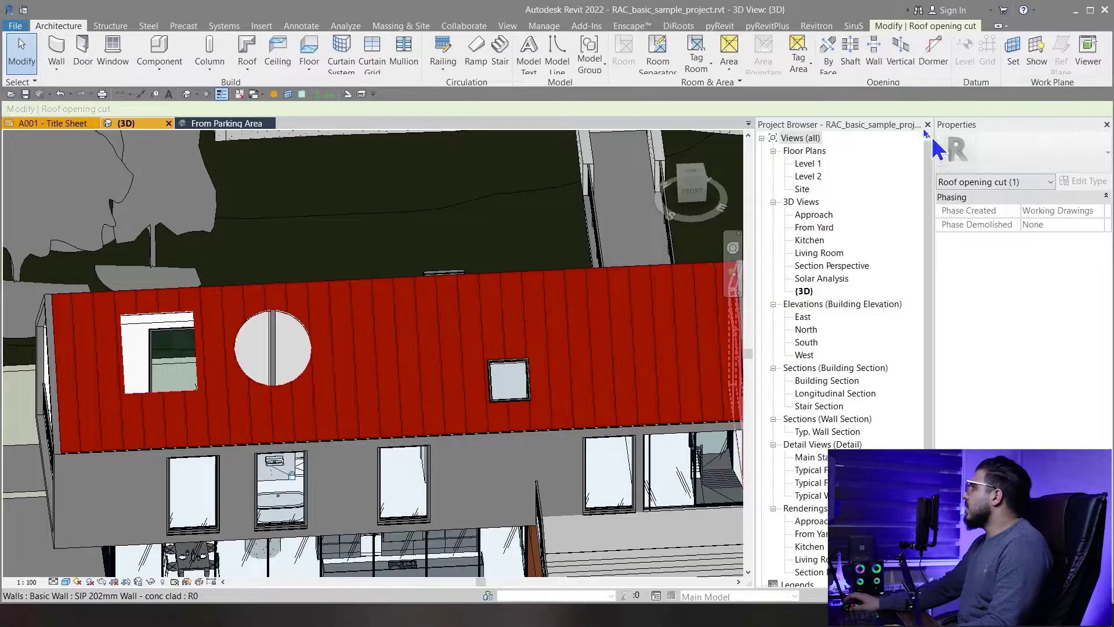
{"action": "left_click", "coordinate": [903, 64]}
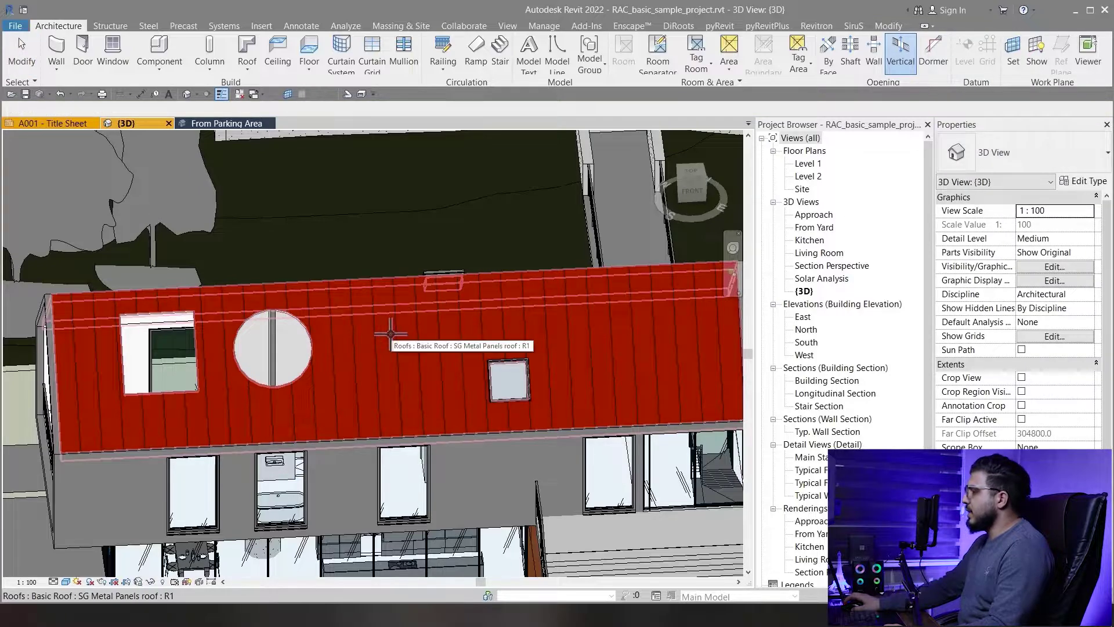
{"action": "left_click", "coordinate": [408, 334]}
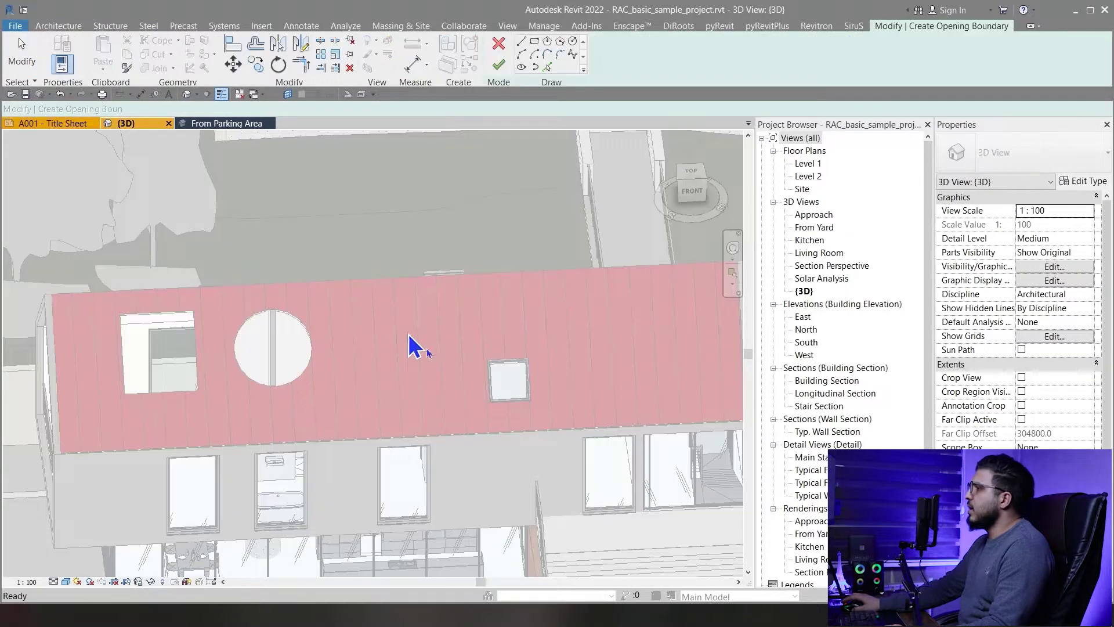
{"action": "scroll", "coordinate": [462, 378], "scroll_direction": "down", "scroll_amount": 3}
{"action": "middle_click_drag", "start_coordinate": [463, 377], "coordinate": [509, 378], "text": "shift"}
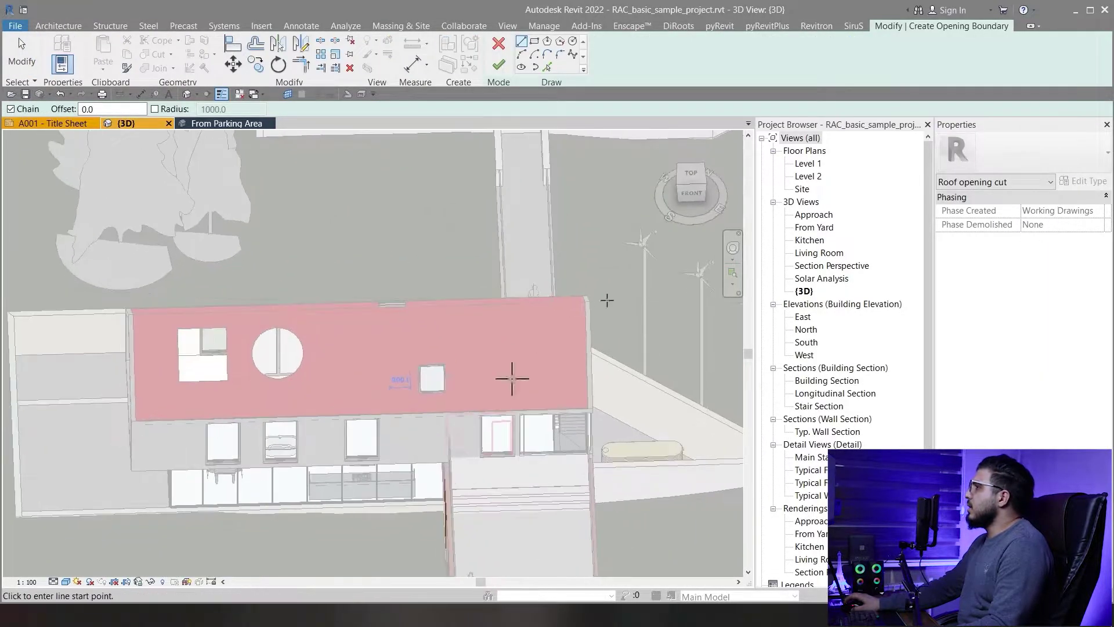
From the top view, sketch a six-sided polygon boundary between the circular opening and the front skylight.
{"action": "left_click", "coordinate": [694, 177]}
{"action": "scroll", "coordinate": [518, 364], "scroll_direction": "up", "scroll_amount": 3}
{"action": "scroll", "coordinate": [331, 430], "scroll_direction": "up", "scroll_amount": 6}
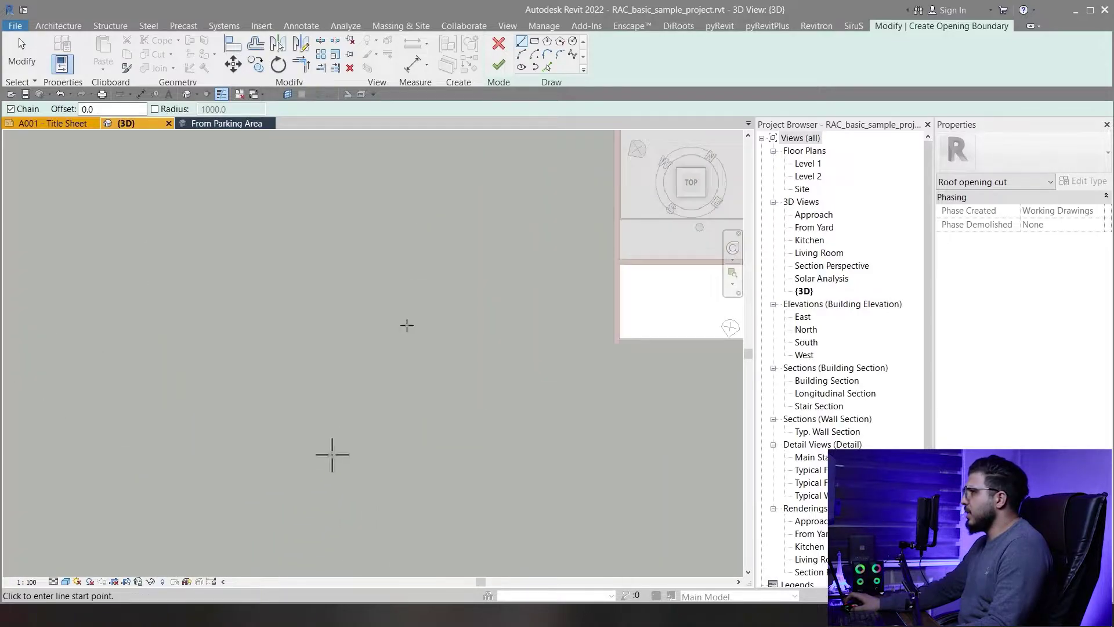
{"action": "scroll", "coordinate": [331, 455], "scroll_direction": "down", "scroll_amount": 4}
{"action": "scroll", "coordinate": [395, 467], "scroll_direction": "up", "scroll_amount": 4}
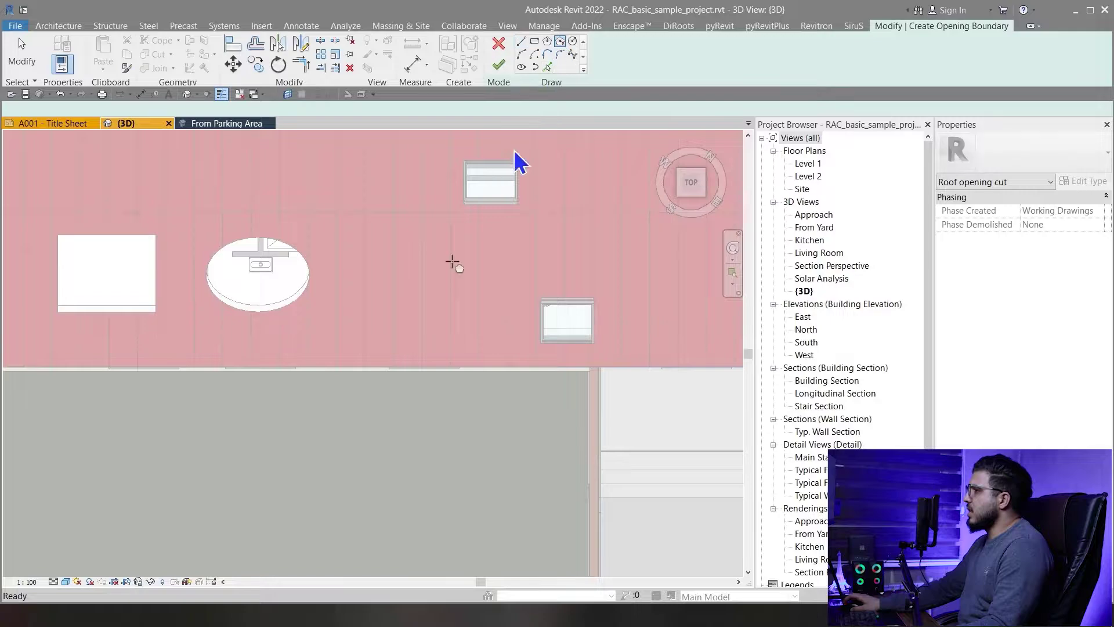
{"action": "scroll", "coordinate": [392, 288], "scroll_direction": "up", "scroll_amount": 2}
{"action": "left_click", "coordinate": [436, 299]}
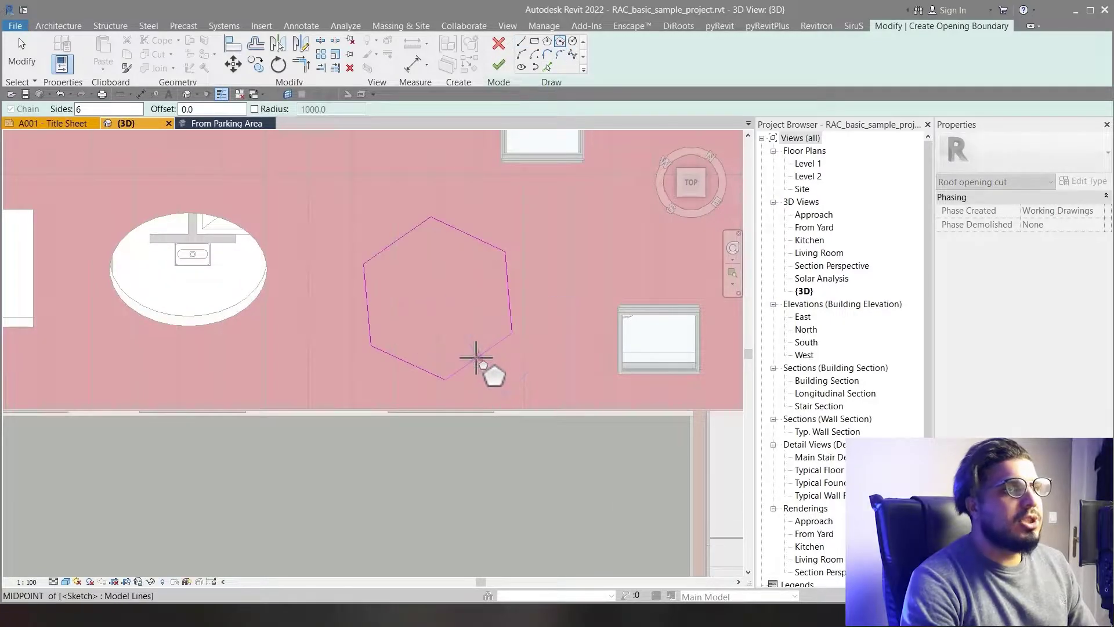
Finish the hexagonal vertical opening, unjoining the wall and roof elements.
{"action": "middle_click_drag", "start_coordinate": [522, 418], "coordinate": [423, 540]}
{"action": "scroll", "coordinate": [452, 492], "scroll_direction": "down", "scroll_amount": 1}
{"action": "middle_click_drag", "start_coordinate": [458, 453], "coordinate": [350, 391]}
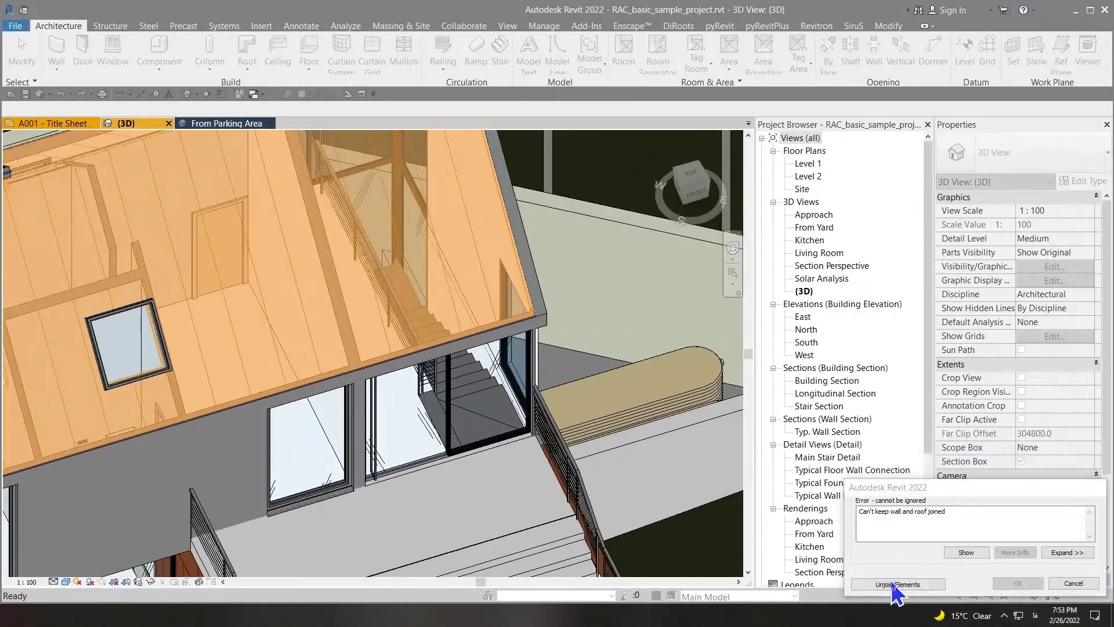
{"action": "left_click", "coordinate": [893, 583]}
Examine the cut edges of the hexagonal vertical opening and compare them with the by-face rectangular and circular openings.
{"action": "middle_click_drag", "start_coordinate": [401, 493], "coordinate": [719, 460]}
{"action": "key", "text": "Escape"}
{"action": "middle_click_drag", "start_coordinate": [451, 489], "coordinate": [443, 315], "text": "shift"}
{"action": "scroll", "coordinate": [404, 334], "scroll_direction": "up", "scroll_amount": 4}
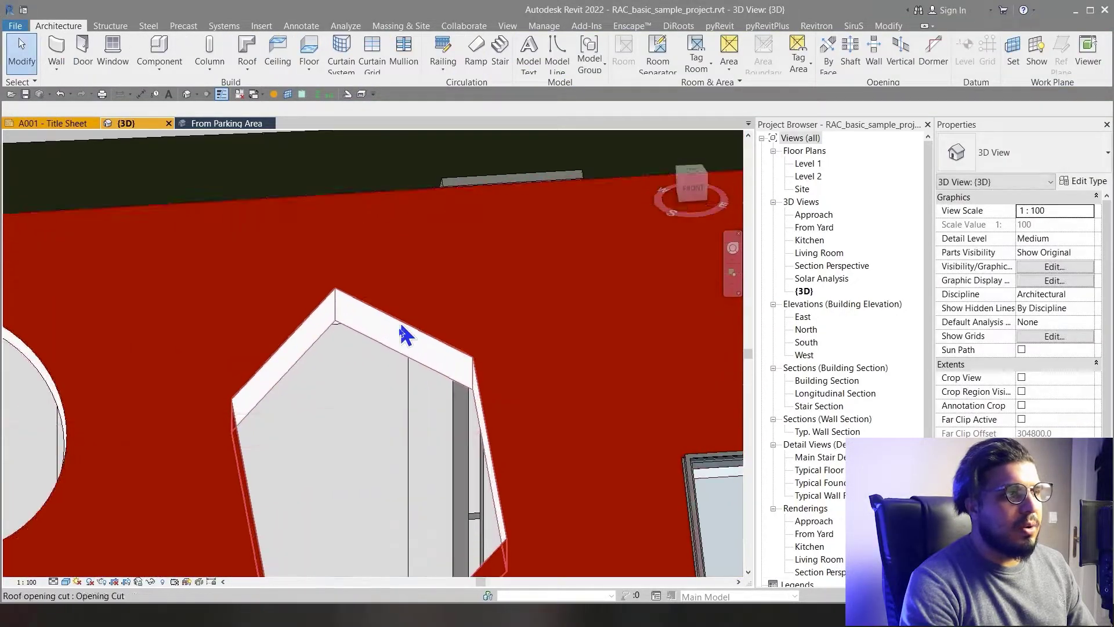
{"action": "scroll", "coordinate": [405, 342], "scroll_direction": "down", "scroll_amount": 3}
{"action": "middle_click_drag", "start_coordinate": [443, 455], "coordinate": [409, 355], "text": "shift"}
{"action": "scroll", "coordinate": [327, 358], "scroll_direction": "down", "scroll_amount": 2}
{"action": "middle_click_drag", "start_coordinate": [403, 437], "coordinate": [466, 436]}
{"action": "middle_click_drag", "start_coordinate": [464, 314], "coordinate": [424, 311]}
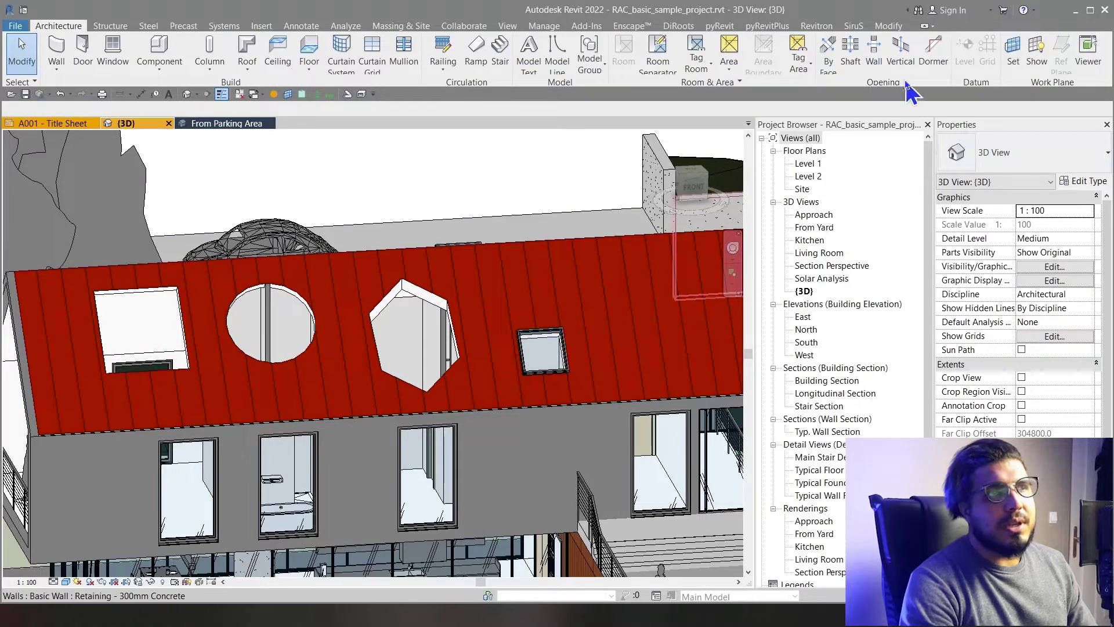
Cut a rectangular Vertical opening in the rear roof slope, across the ridge from the front rectangular opening.
{"action": "middle_click_drag", "start_coordinate": [549, 374], "coordinate": [479, 289], "text": "shift"}
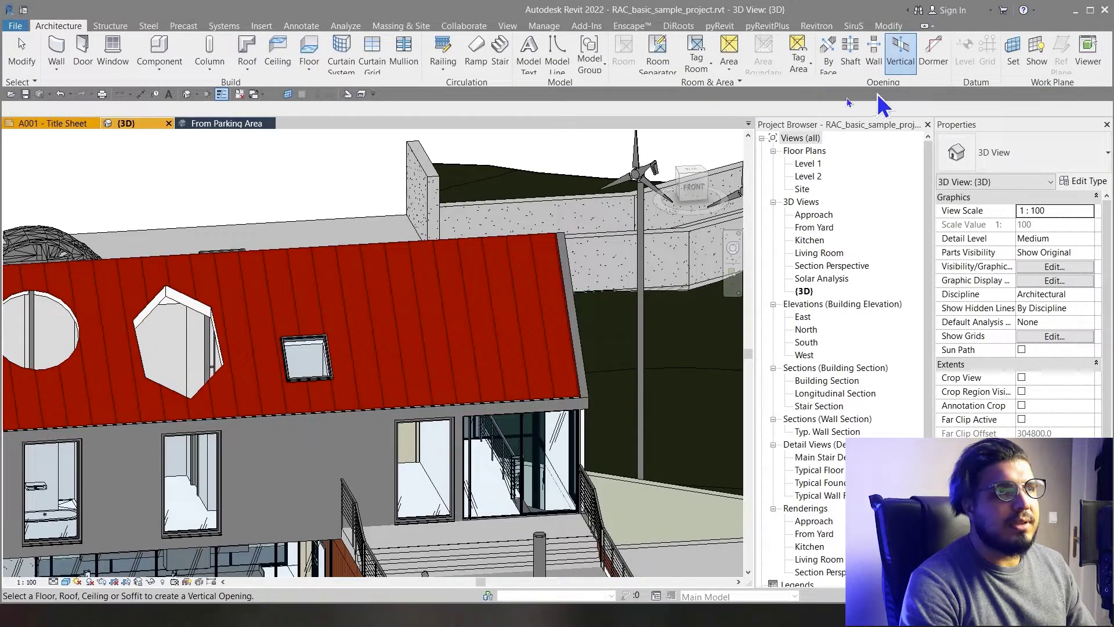
{"action": "left_click", "coordinate": [410, 329]}
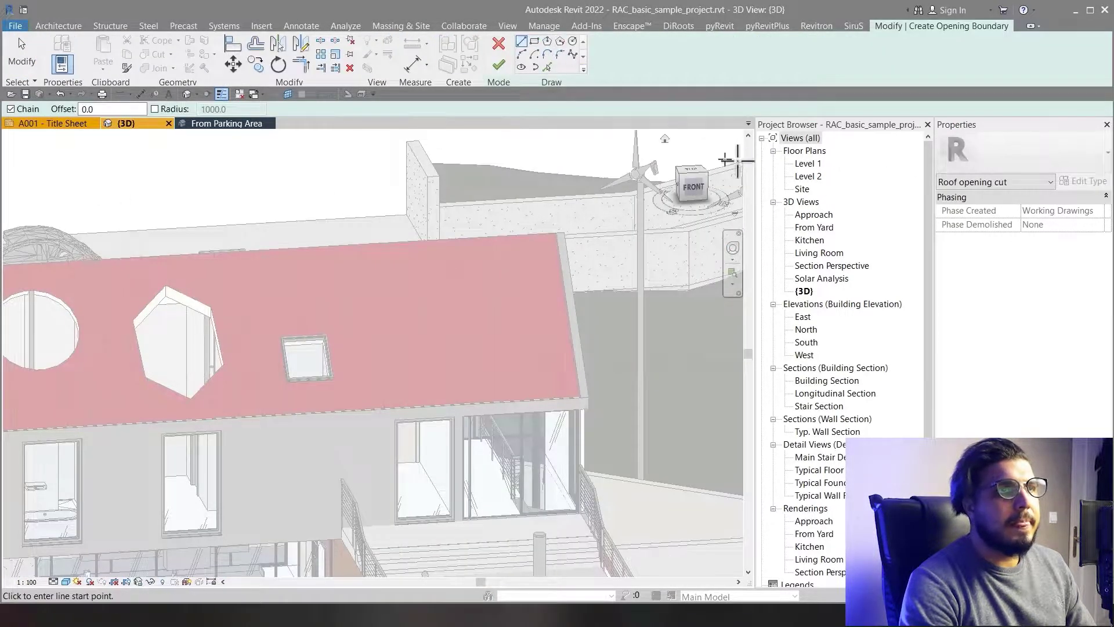
{"action": "left_click", "coordinate": [695, 173]}
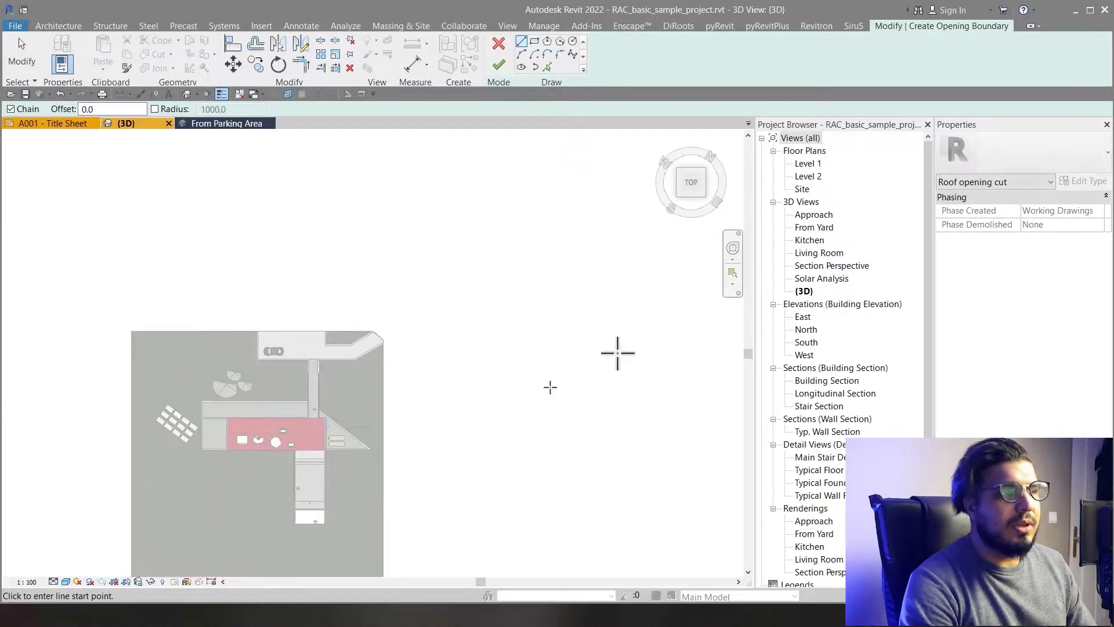
{"action": "scroll", "coordinate": [426, 246], "scroll_direction": "up", "scroll_amount": 5}
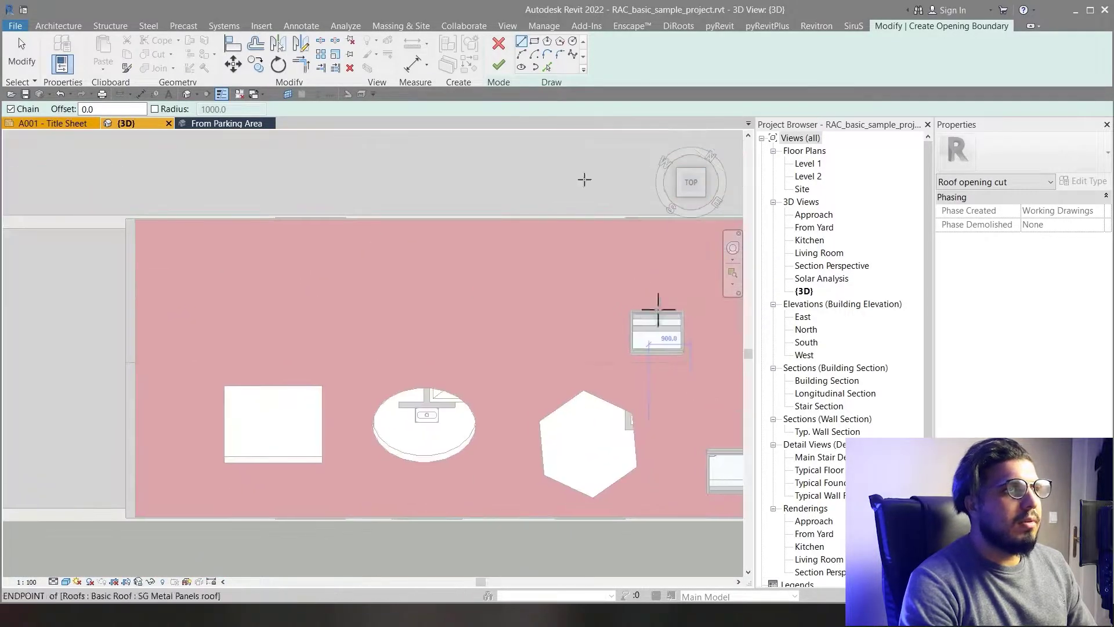
{"action": "left_click", "coordinate": [232, 250]}
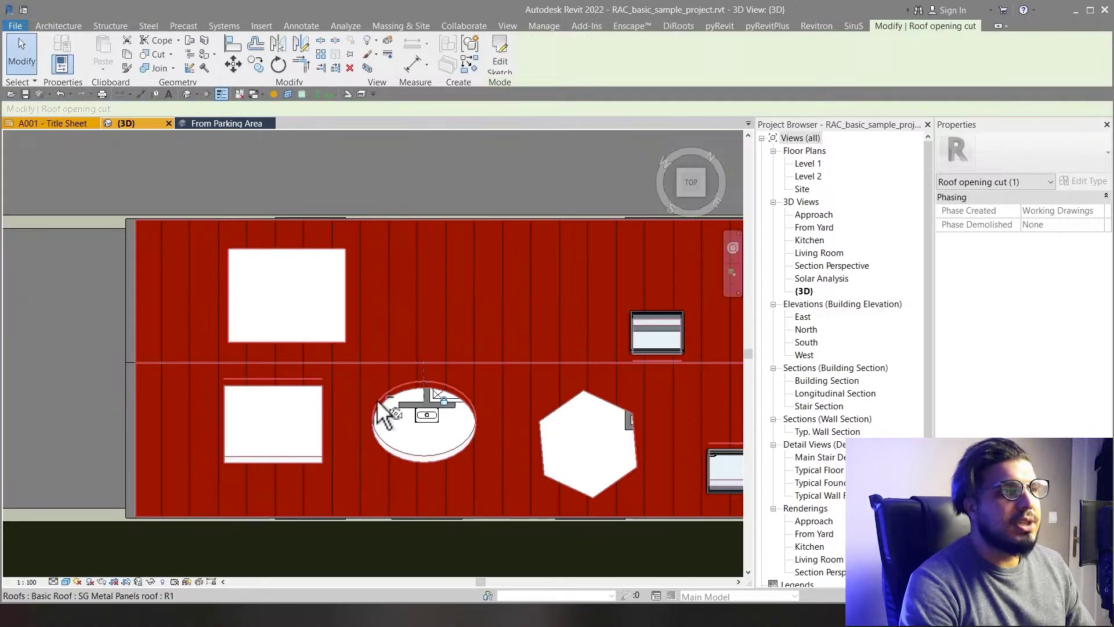
{"action": "mouse_move", "coordinate": [378, 400]}
{"action": "middle_mouse_down", "text": "shift"}
{"action": "mouse_move", "coordinate": [667, 319]}
{"action": "mouse_move", "coordinate": [642, 247]}
{"action": "mouse_move", "coordinate": [639, 340]}
{"action": "mouse_move", "coordinate": [652, 266]}
{"action": "mouse_move", "coordinate": [699, 229]}
{"action": "middle_mouse_up", "text": "shift"}
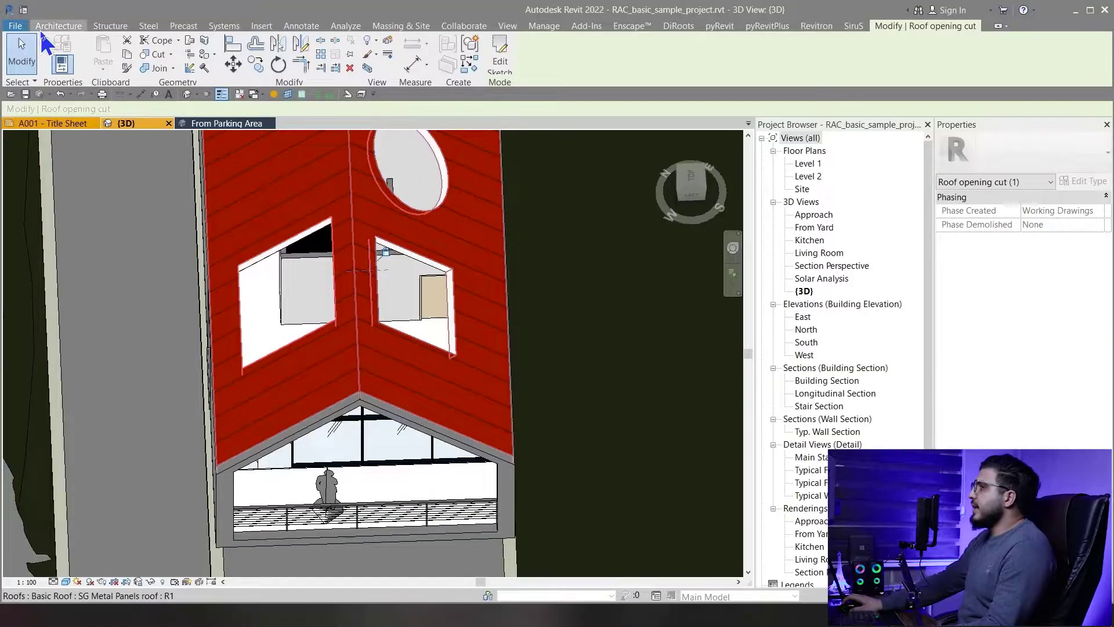
Switch to the rac_advanced_sample_project model and open its default 3D view.
{"action": "left_click", "coordinate": [45, 28]}
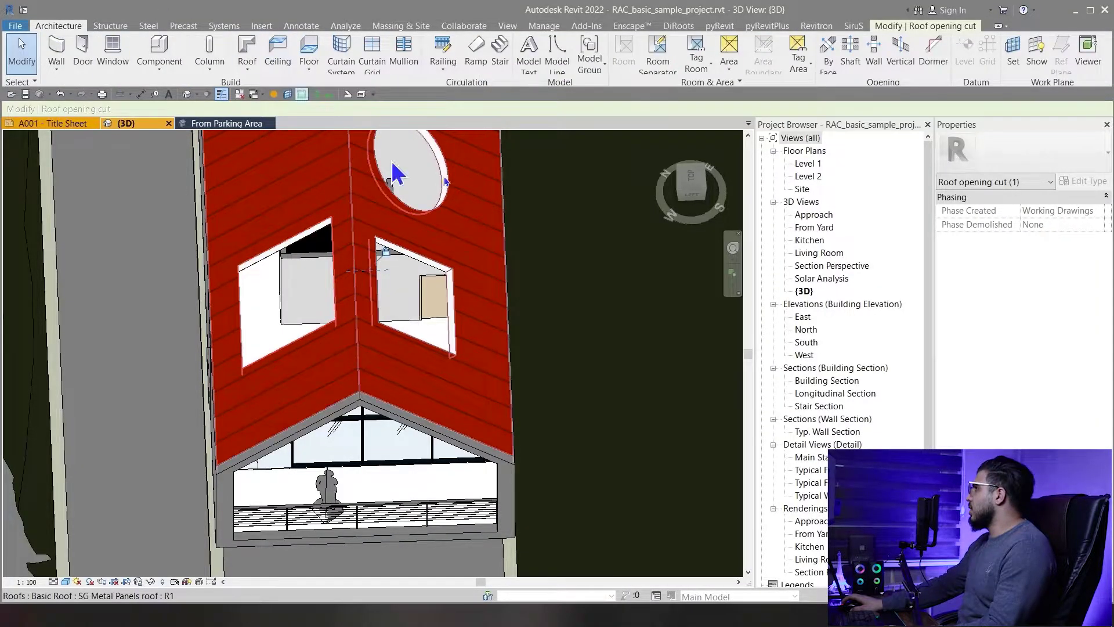
{"action": "middle_click_drag", "start_coordinate": [434, 284], "coordinate": [466, 362]}
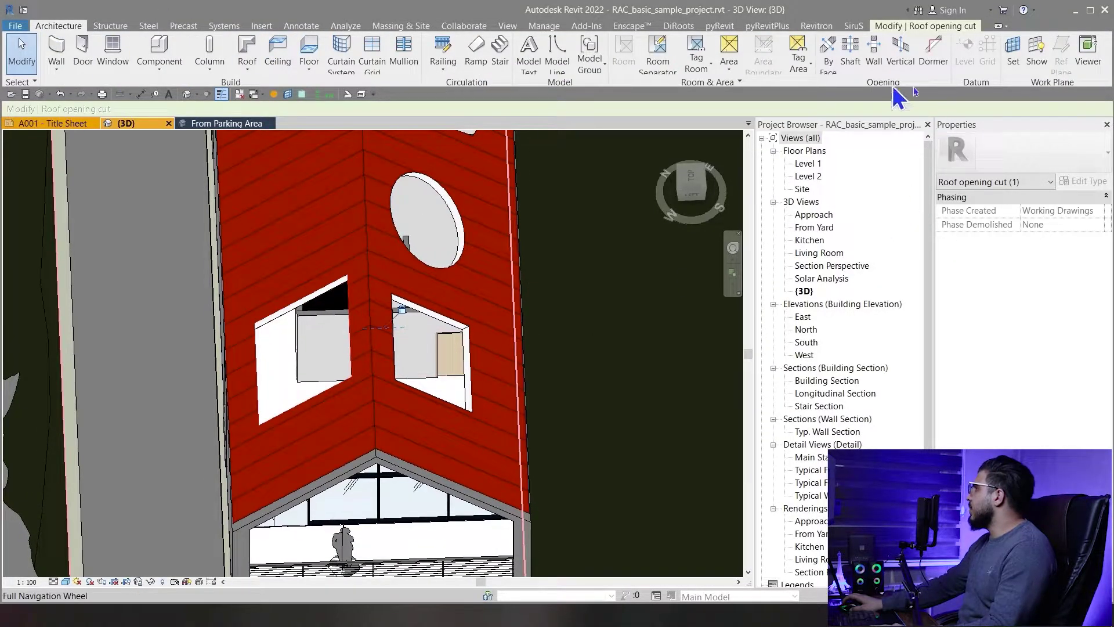
{"action": "scroll", "coordinate": [698, 314], "scroll_direction": "down", "scroll_amount": 2}
{"action": "middle_click_drag", "start_coordinate": [688, 343], "coordinate": [515, 350], "text": "shift"}
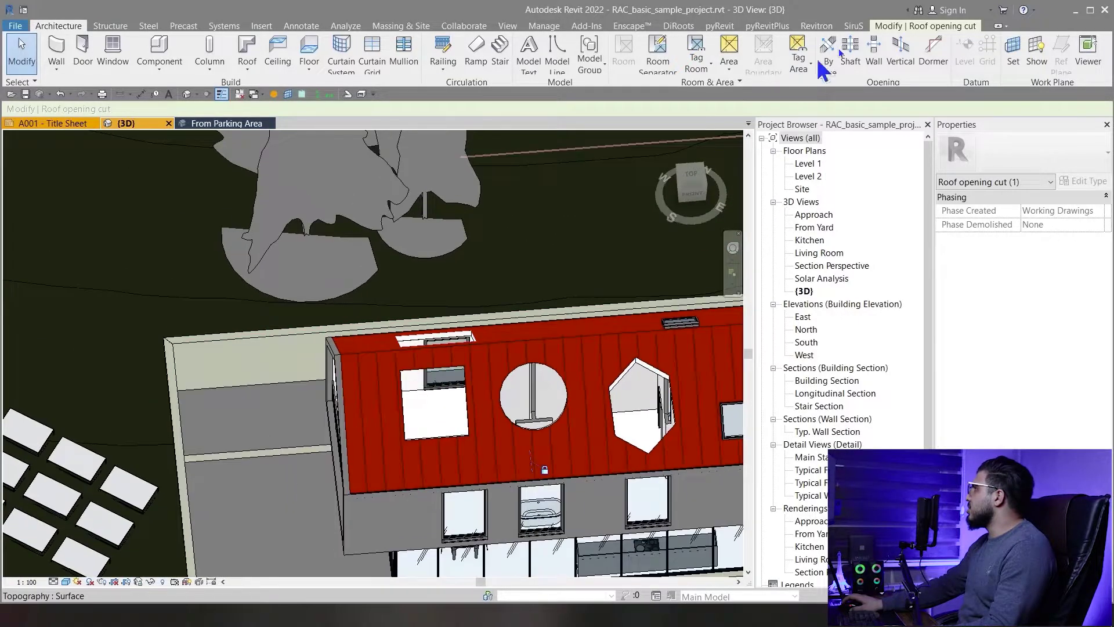
{"action": "middle_click_drag", "start_coordinate": [622, 279], "coordinate": [289, 215]}
{"action": "left_click", "coordinate": [210, 126]}
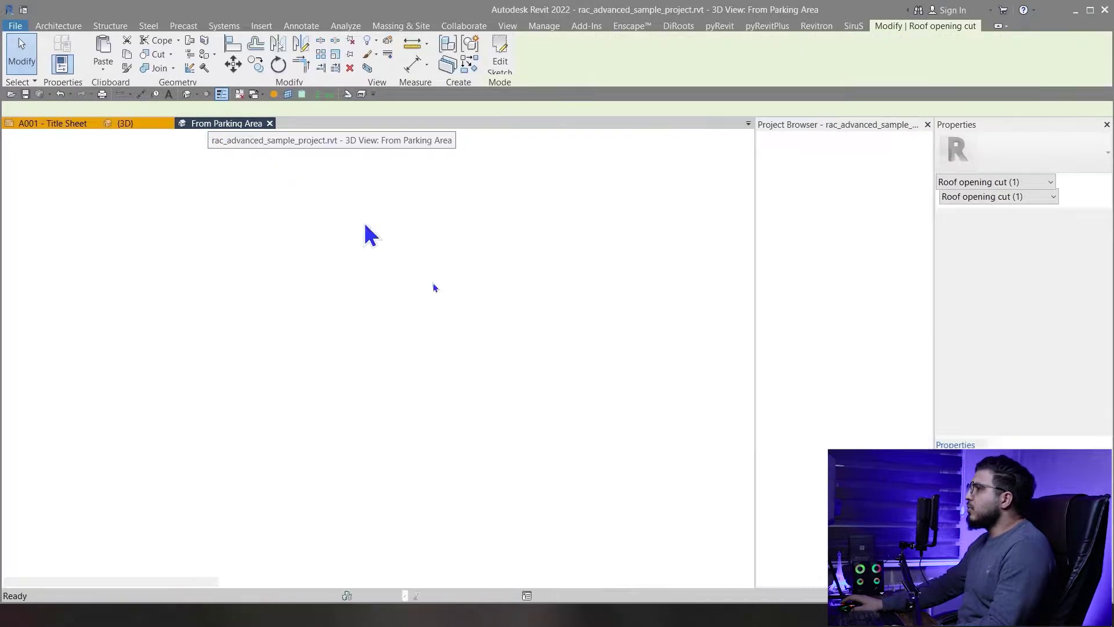
{"action": "left_click", "coordinate": [187, 94]}
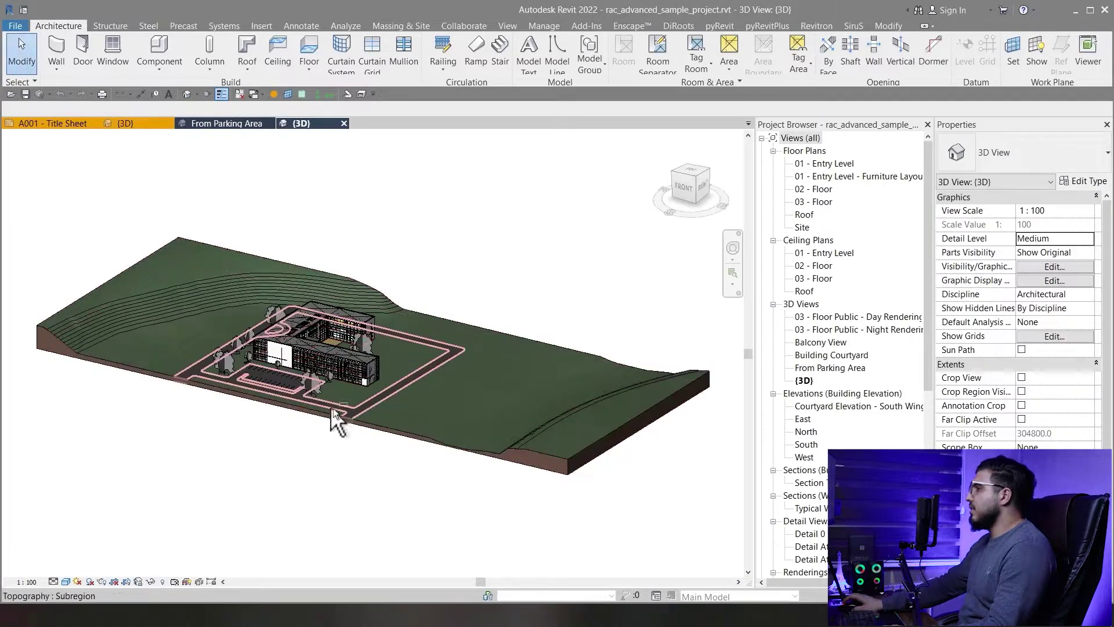
{"action": "middle_click_drag", "start_coordinate": [333, 409], "coordinate": [418, 468], "text": "shift"}
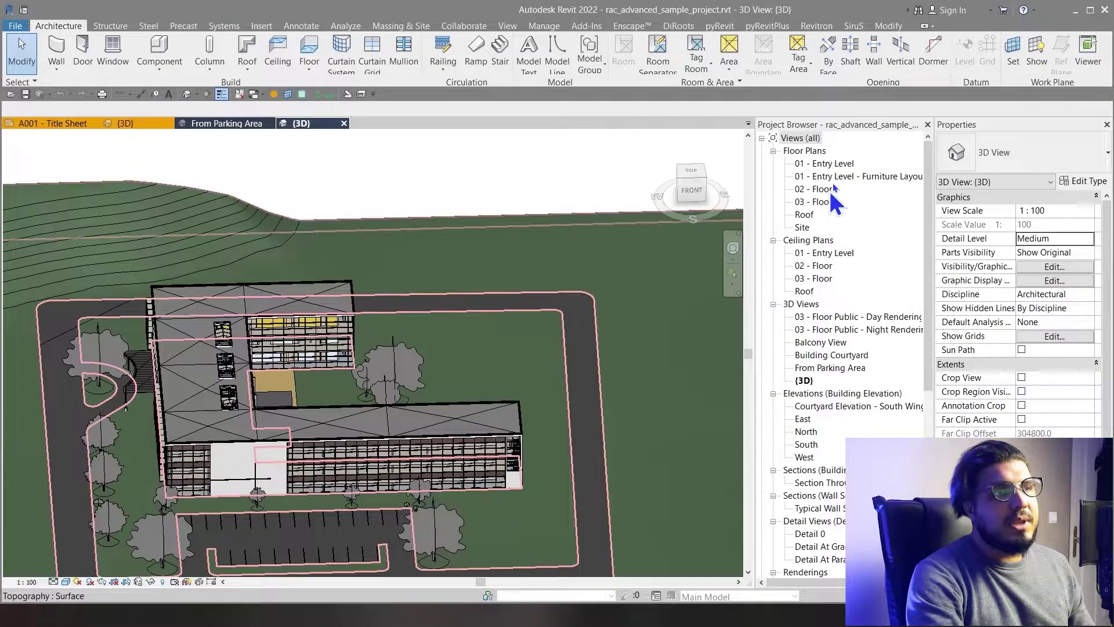
Open the 01 - Entry Level floor plan and locate the start of the stair flights at Stair 130.
{"action": "left_click", "coordinate": [836, 167]}
{"action": "double_click", "coordinate": [824, 163]}
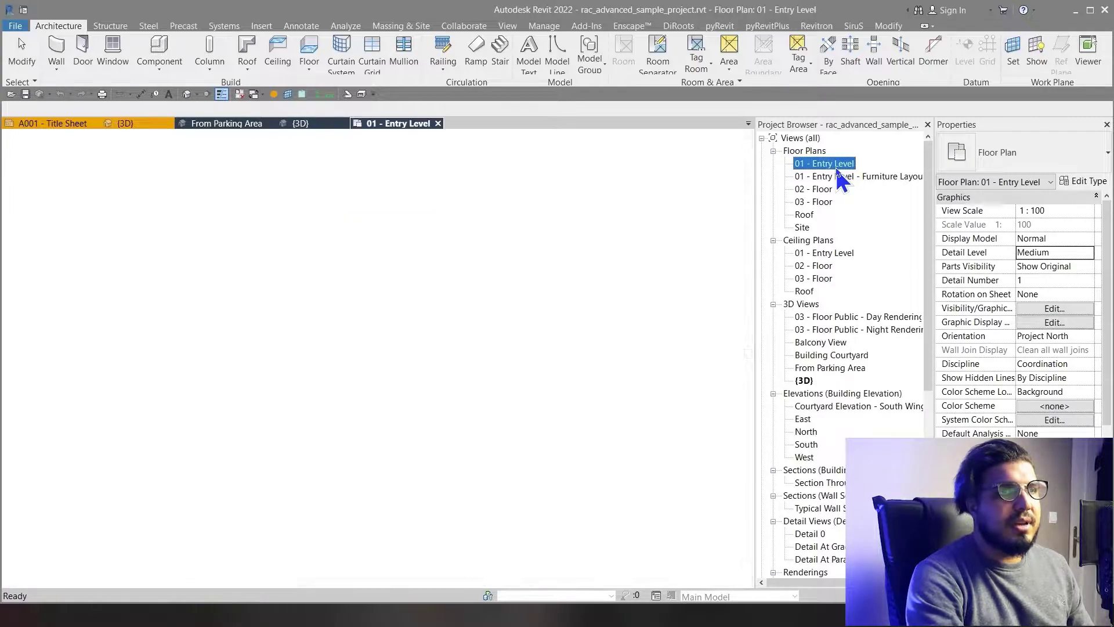
{"action": "scroll", "coordinate": [482, 227], "scroll_direction": "up", "scroll_amount": 6}
{"action": "scroll", "coordinate": [484, 224], "scroll_direction": "up", "scroll_amount": 3}
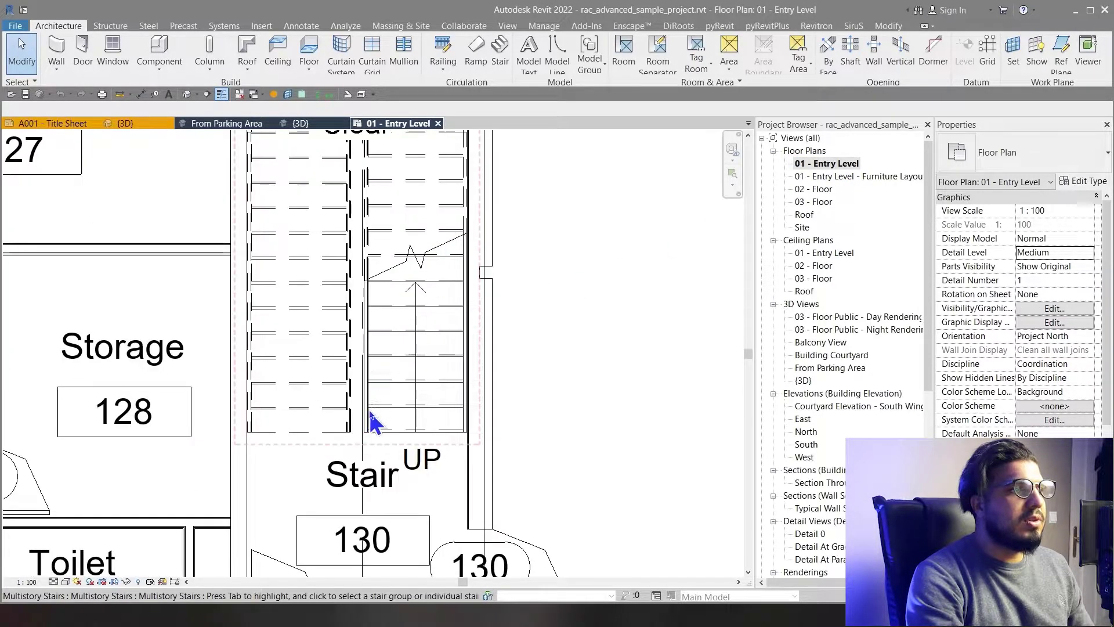
{"action": "left_click", "coordinate": [318, 444]}
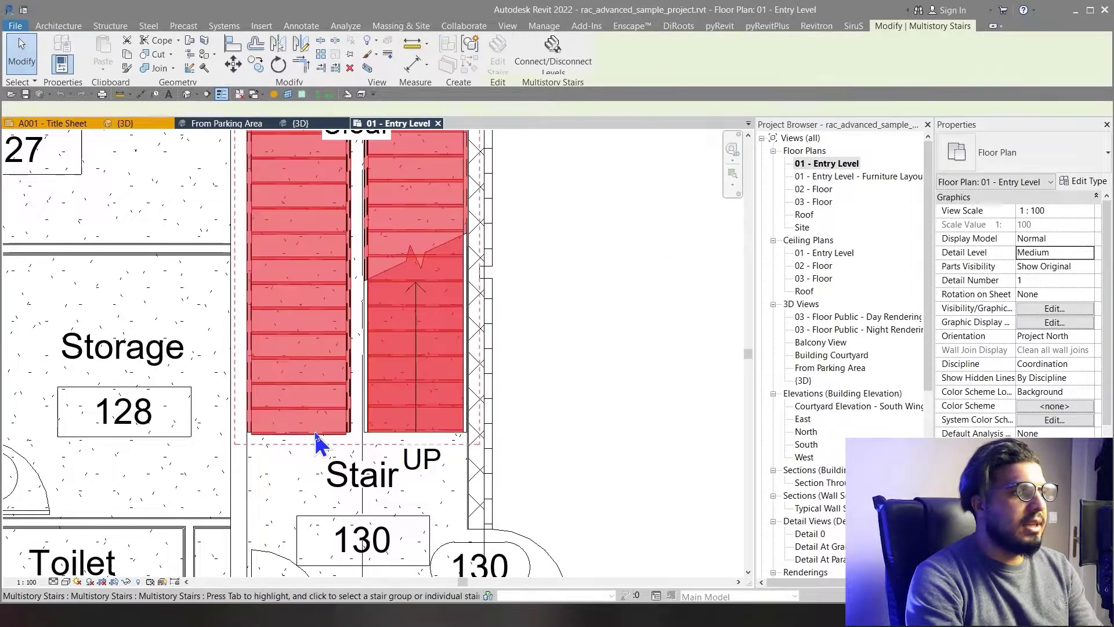
{"action": "key", "text": "Escape"}
{"action": "scroll", "coordinate": [450, 451], "scroll_direction": "up", "scroll_amount": 2}
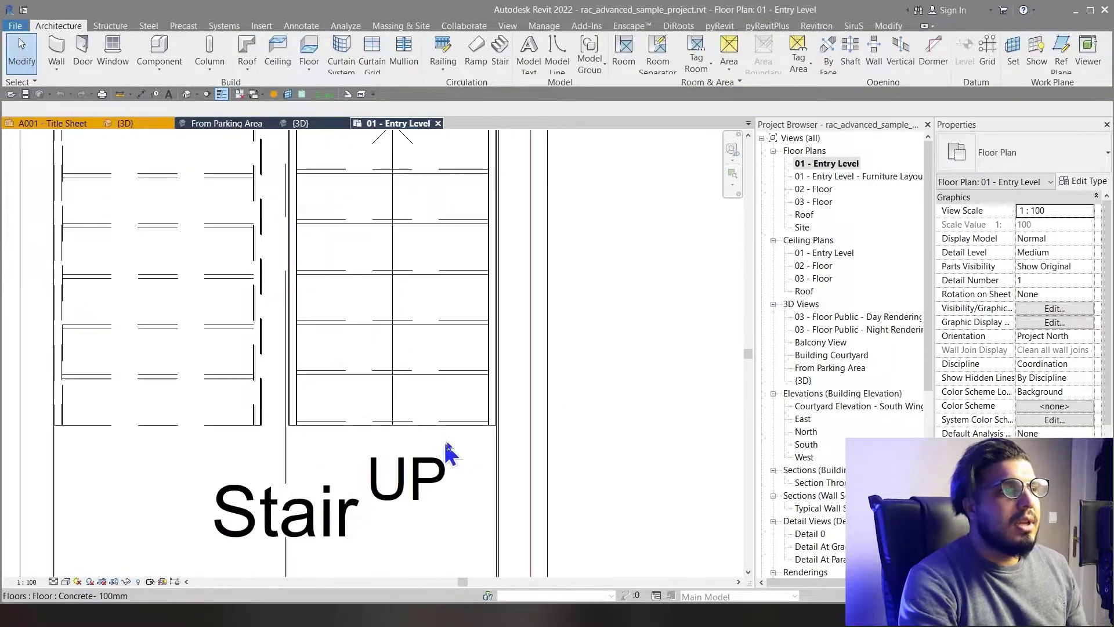
Isolate the multistory stair in a section-boxed 3D view and examine where the floor slabs cross the stair flights.
{"action": "left_click", "coordinate": [446, 406]}
{"action": "left_click", "coordinate": [366, 68]}
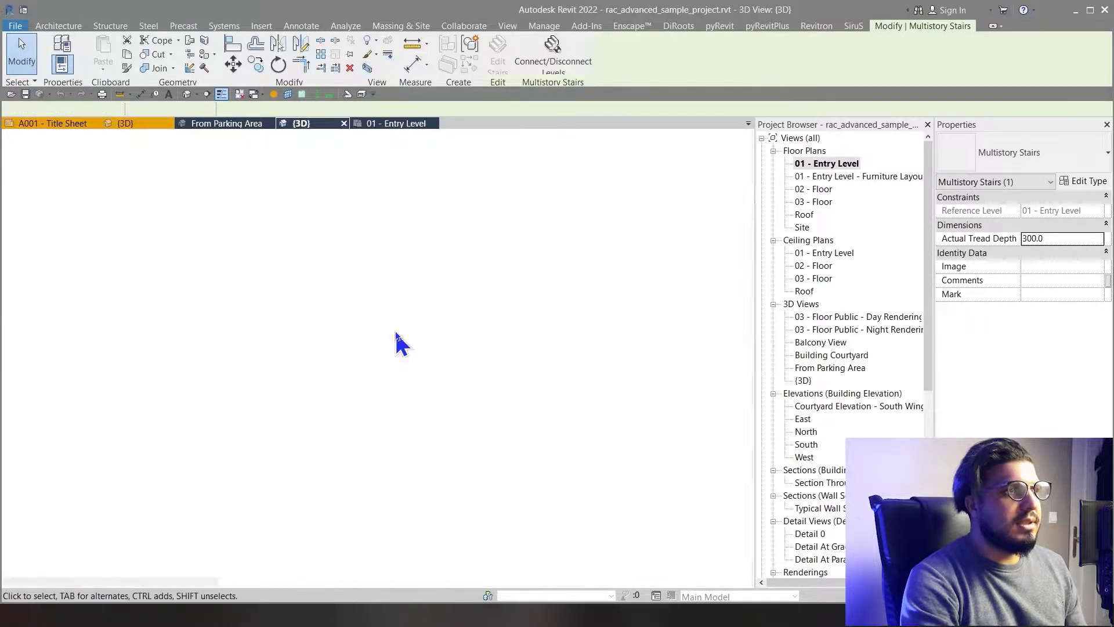
{"action": "left_click", "coordinate": [437, 338]}
{"action": "mouse_move", "coordinate": [537, 464]}
{"action": "middle_mouse_down", "text": "shift"}
{"action": "mouse_move", "coordinate": [547, 428]}
{"action": "mouse_move", "coordinate": [524, 520]}
{"action": "mouse_move", "coordinate": [547, 464]}
{"action": "mouse_move", "coordinate": [504, 535]}
{"action": "middle_mouse_up", "text": "shift"}
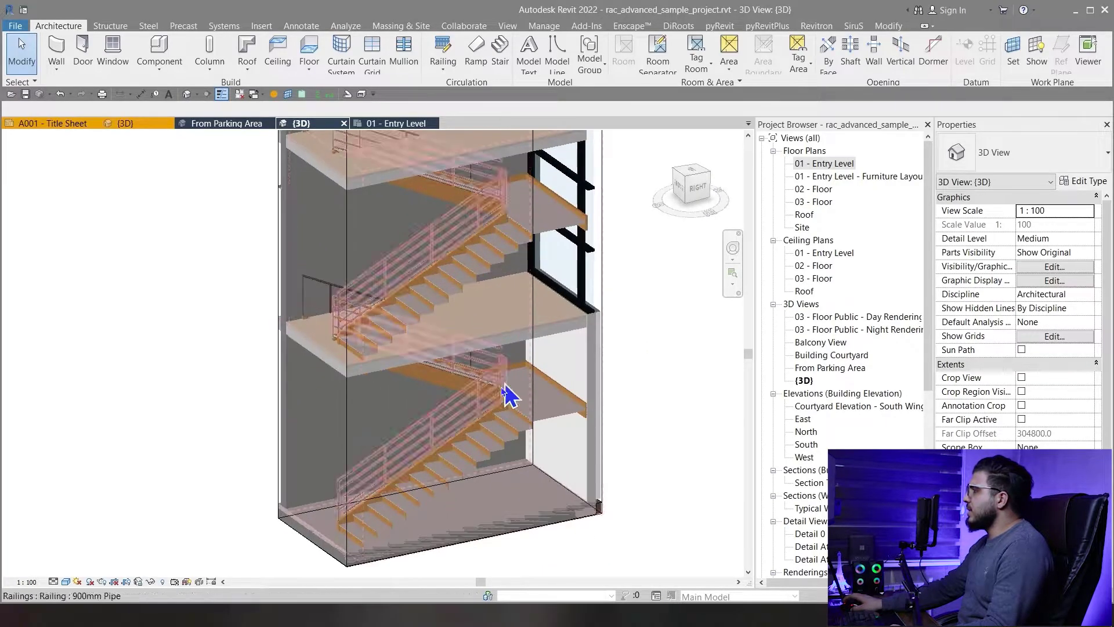
{"action": "middle_click_drag", "start_coordinate": [434, 336], "coordinate": [517, 385], "text": "shift"}
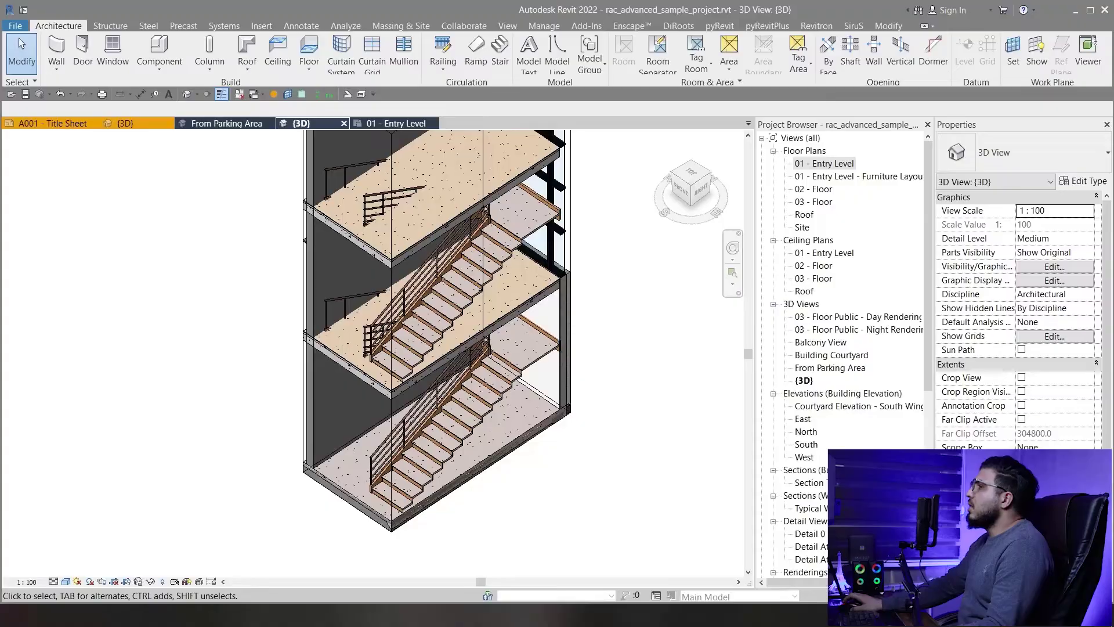
On the 01 - Entry Level plan, start a Shaft opening and pick boundary lines along the stairwell walls and the flights' starting edge.
{"action": "left_click", "coordinate": [394, 124]}
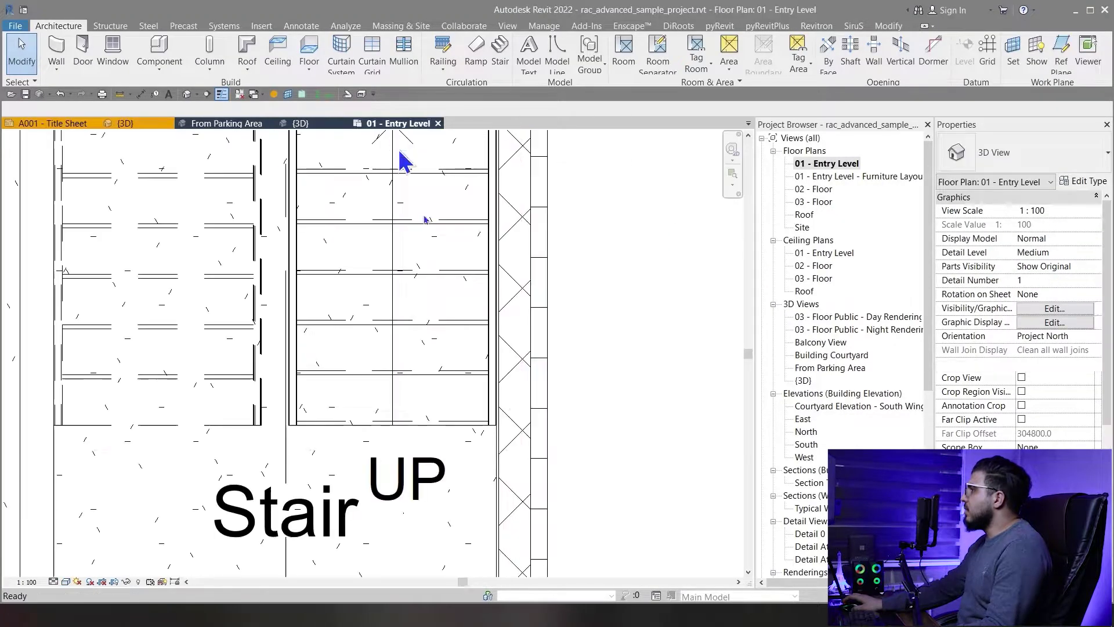
{"action": "scroll", "coordinate": [496, 410], "scroll_direction": "down", "scroll_amount": 4}
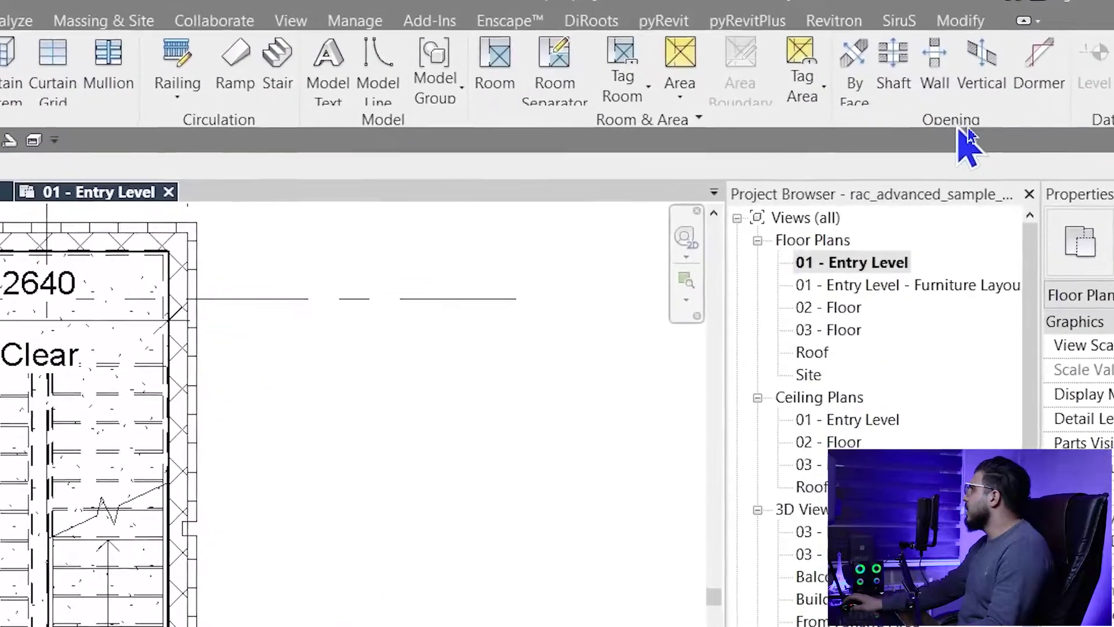
{"action": "left_click", "coordinate": [909, 81]}
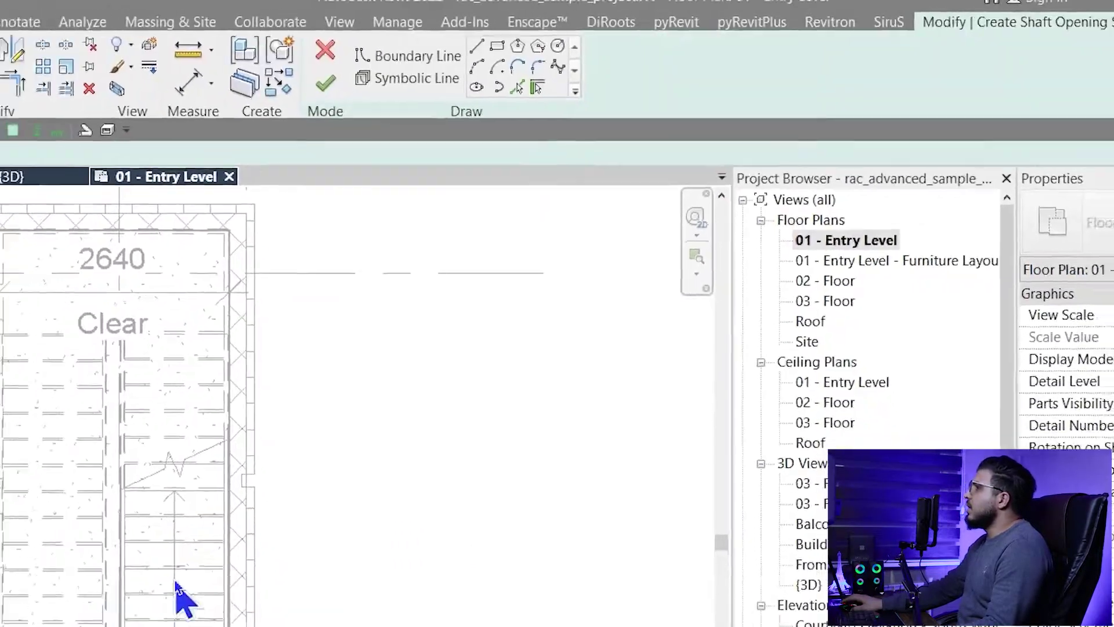
{"action": "mouse_move", "coordinate": [505, 264]}
{"action": "middle_mouse_down"}
{"action": "mouse_move", "coordinate": [467, 367]}
{"action": "mouse_move", "coordinate": [535, 390]}
{"action": "middle_mouse_up"}
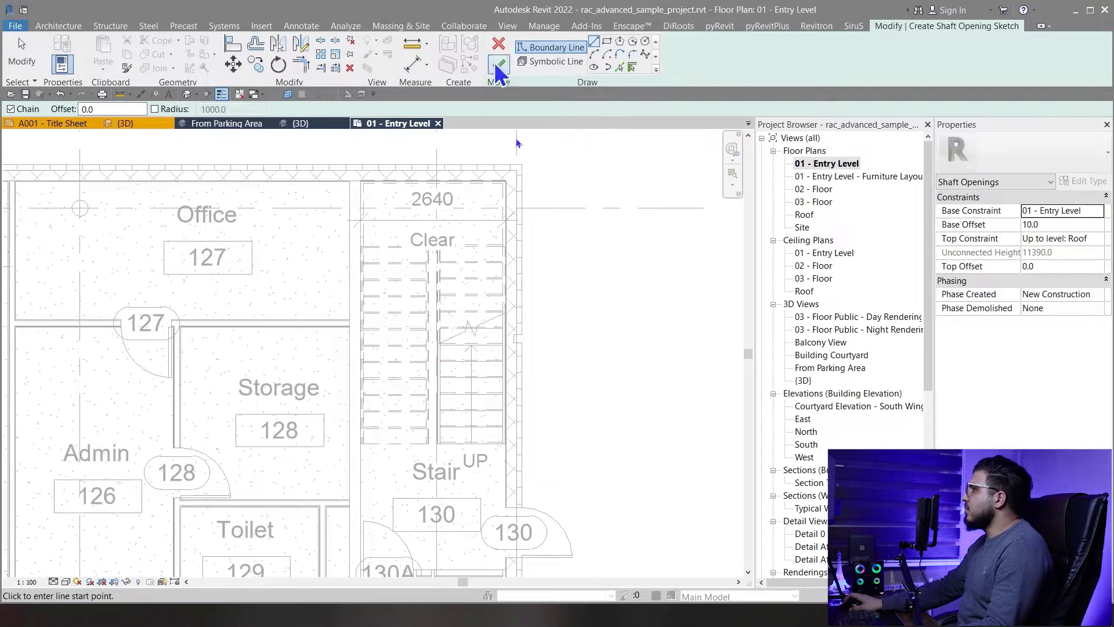
{"action": "scroll", "coordinate": [502, 162], "scroll_direction": "up", "scroll_amount": 3}
{"action": "middle_click_drag", "start_coordinate": [373, 219], "coordinate": [455, 284]}
{"action": "left_click", "coordinate": [618, 67]}
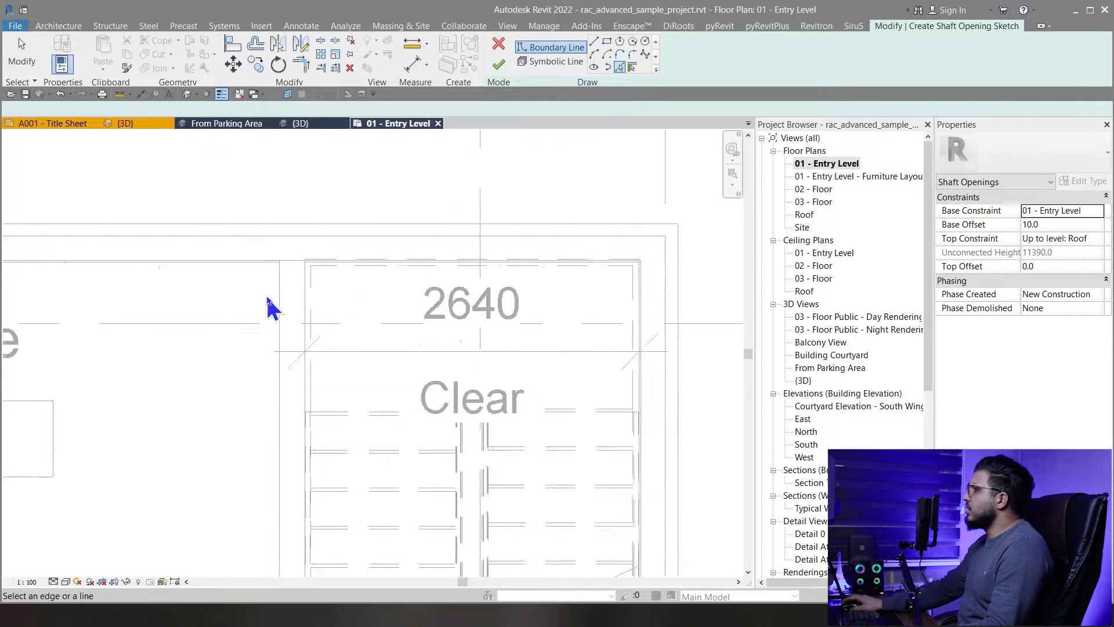
{"action": "scroll", "coordinate": [346, 232], "scroll_direction": "up", "scroll_amount": 5}
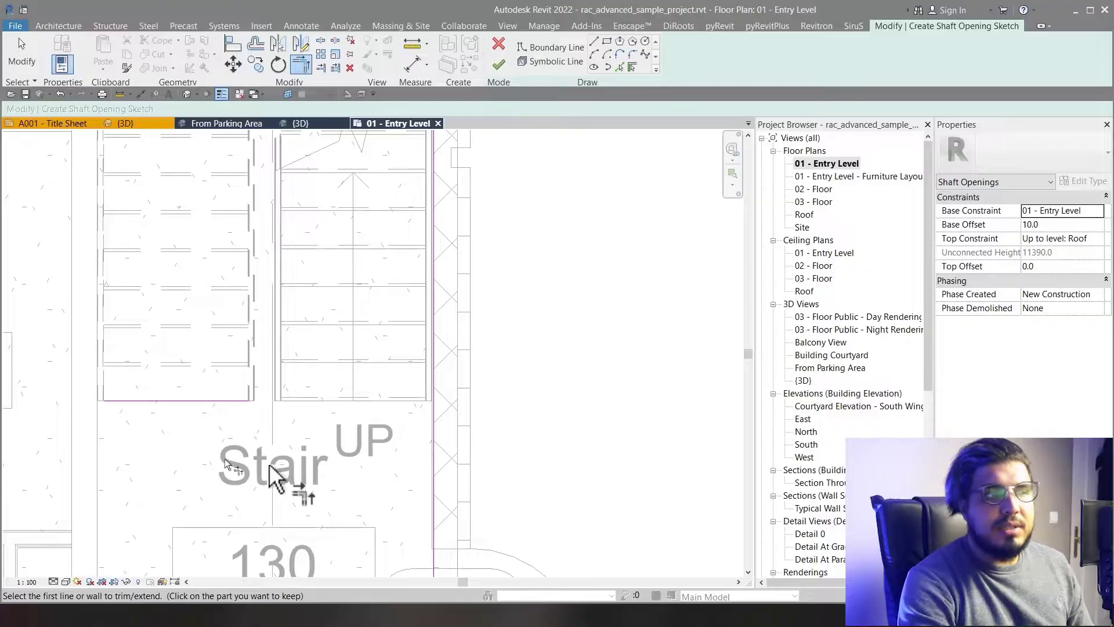
{"action": "middle_click_drag", "start_coordinate": [148, 452], "coordinate": [261, 493]}
{"action": "scroll", "coordinate": [261, 495], "scroll_direction": "down", "scroll_amount": 1}
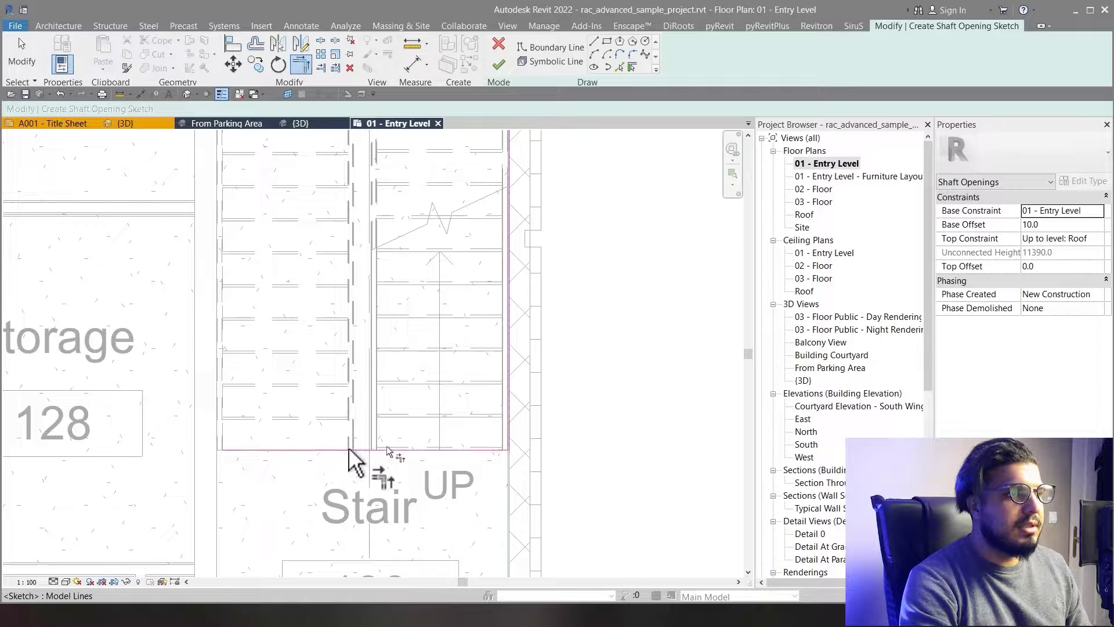
Trim the boundary lines into a closed rectangle around the stair flights and finish the shaft opening.
{"action": "scroll", "coordinate": [258, 386], "scroll_direction": "down", "scroll_amount": 1}
{"action": "middle_click_drag", "start_coordinate": [261, 389], "coordinate": [301, 470]}
{"action": "left_click", "coordinate": [334, 520]}
{"action": "scroll", "coordinate": [302, 398], "scroll_direction": "down", "scroll_amount": 3}
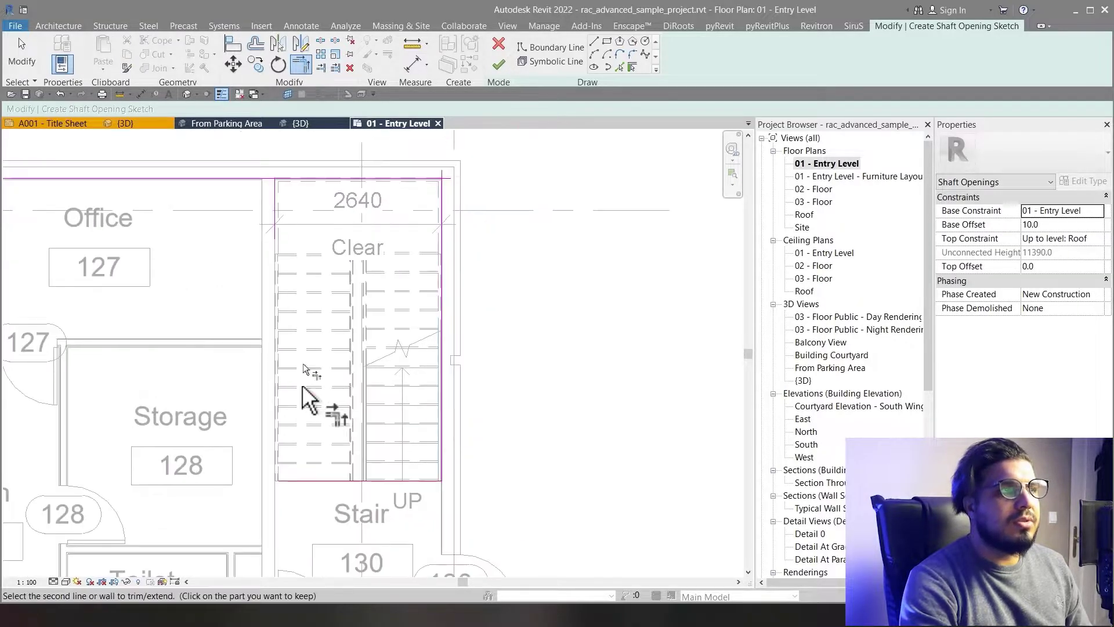
{"action": "middle_click_drag", "start_coordinate": [302, 384], "coordinate": [296, 424]}
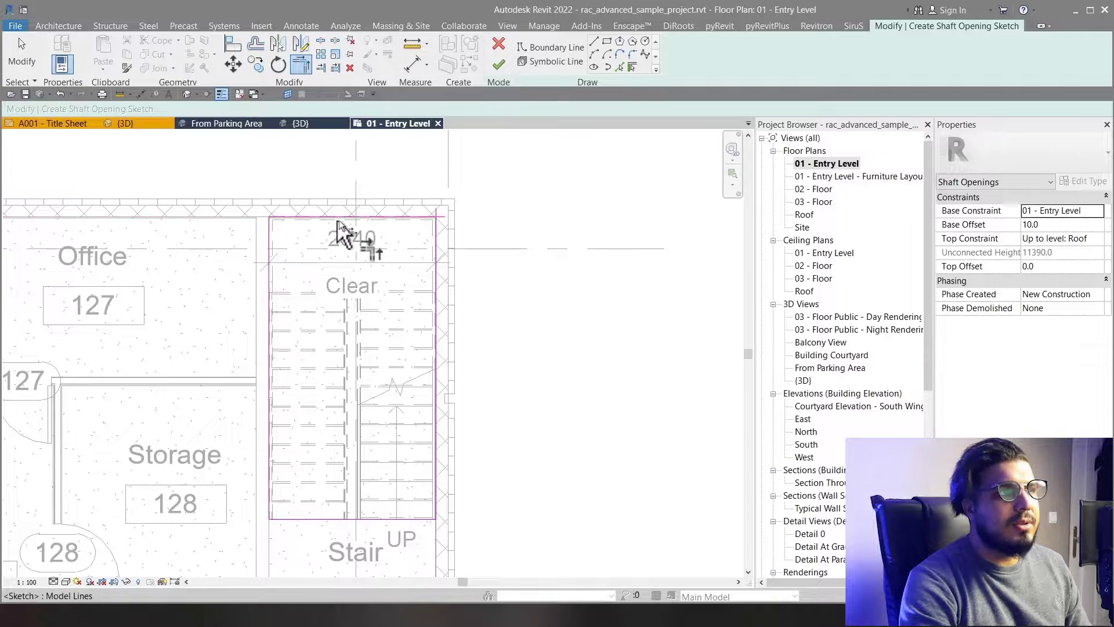
{"action": "key", "text": "Escape"}
{"action": "key", "text": "Escape"}
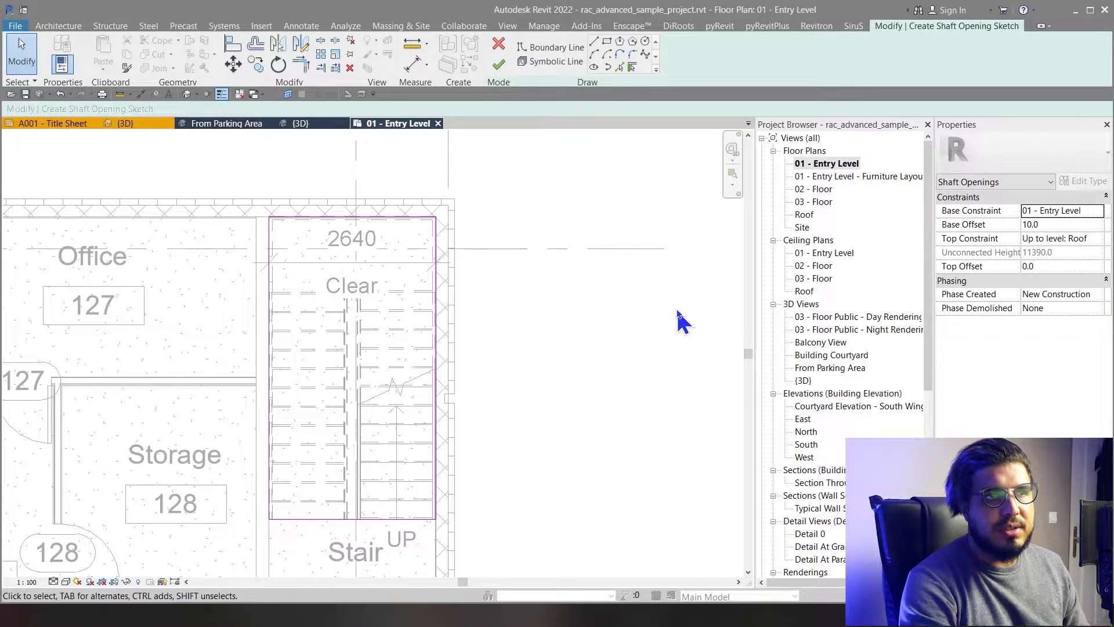
{"action": "left_click", "coordinate": [500, 65]}
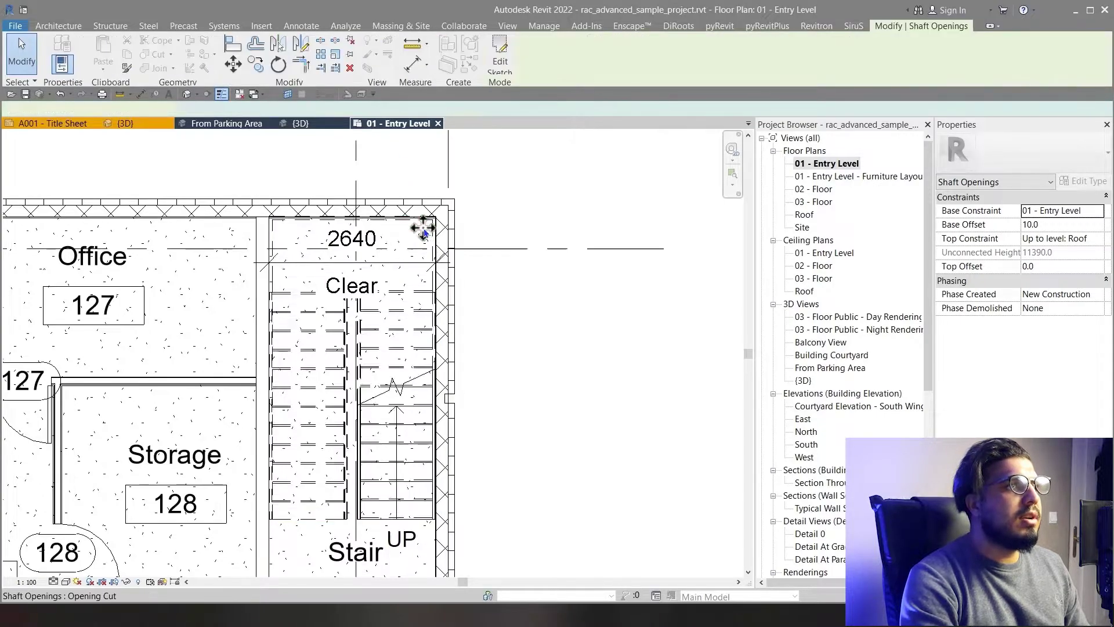
In the default 3D view, raise the shaft opening's base above the entry-level floor slab to a base offset of about 1377 mm.
{"action": "middle_click_drag", "start_coordinate": [510, 228], "coordinate": [542, 275]}
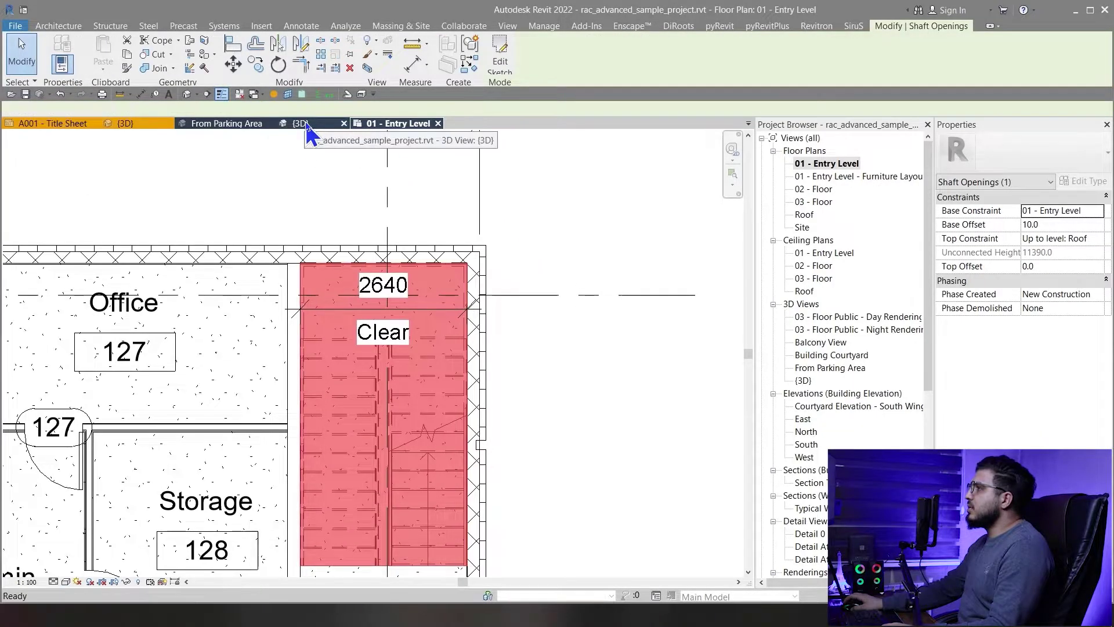
{"action": "left_click", "coordinate": [306, 123]}
{"action": "scroll", "coordinate": [524, 453], "scroll_direction": "down", "scroll_amount": 3}
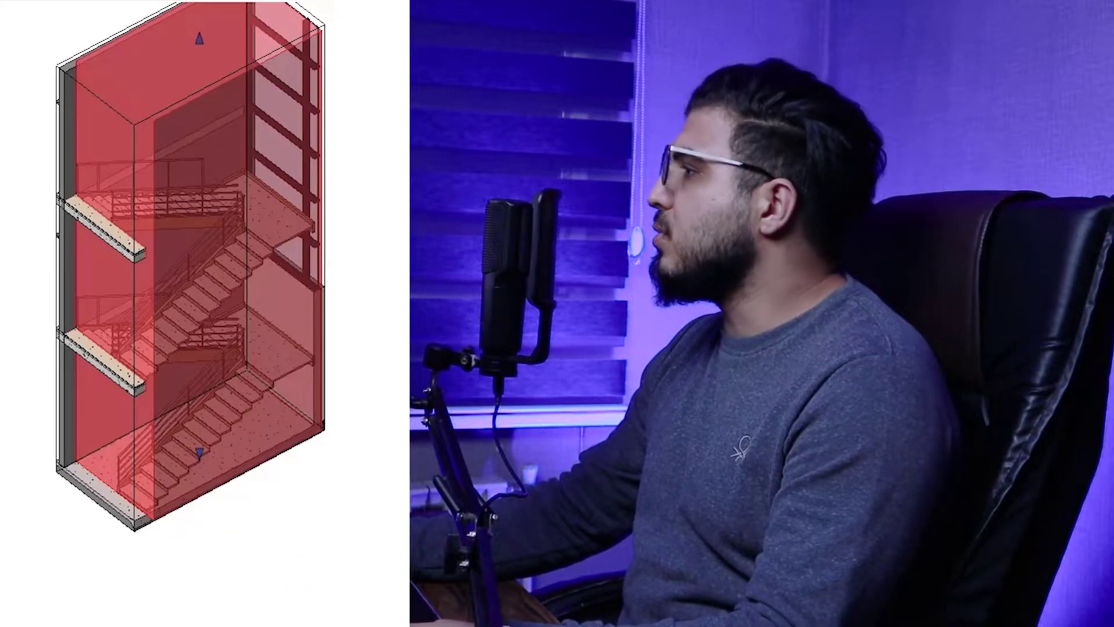
{"action": "scroll", "coordinate": [441, 424], "scroll_direction": "up", "scroll_amount": 6}
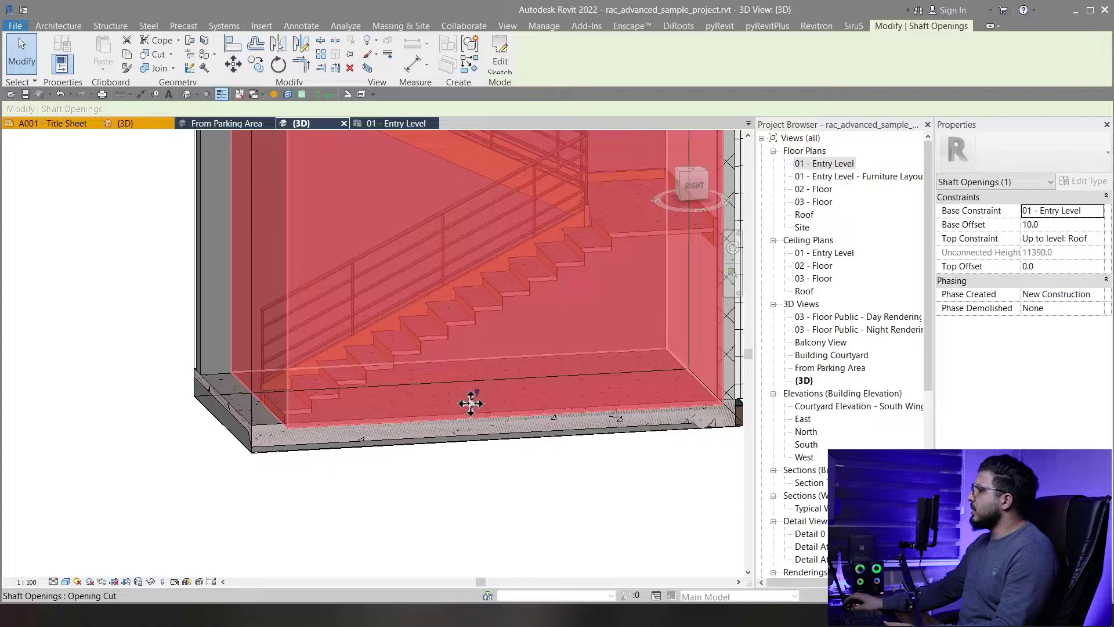
{"action": "left_click_drag", "start_coordinate": [481, 409], "coordinate": [469, 361]}
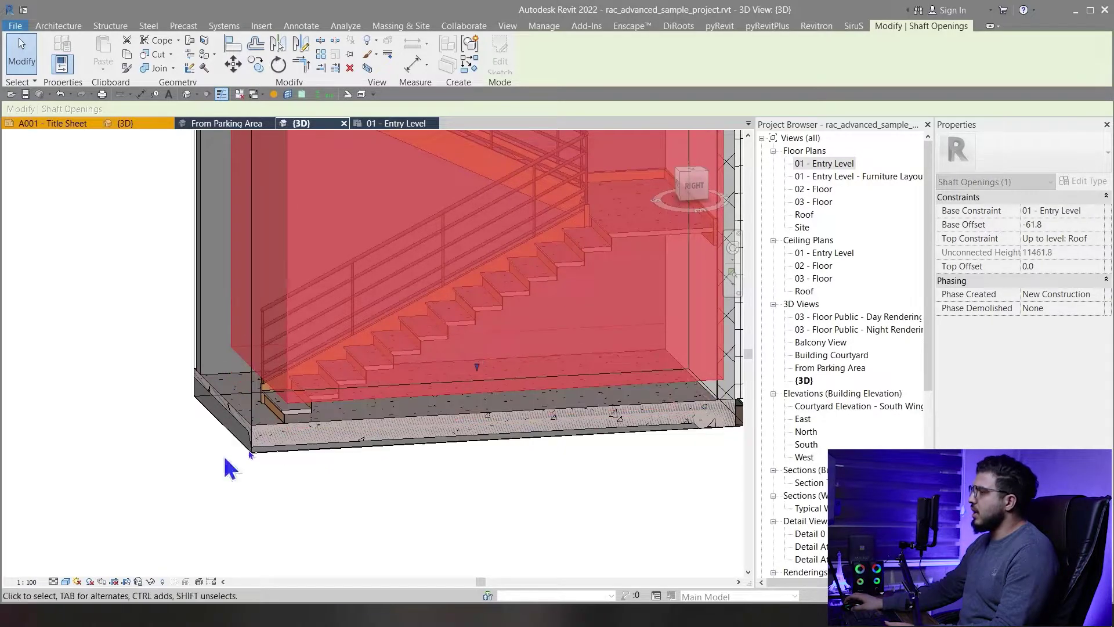
{"action": "scroll", "coordinate": [368, 432], "scroll_direction": "down", "scroll_amount": 2}
{"action": "middle_click_drag", "start_coordinate": [459, 450], "coordinate": [410, 398]}
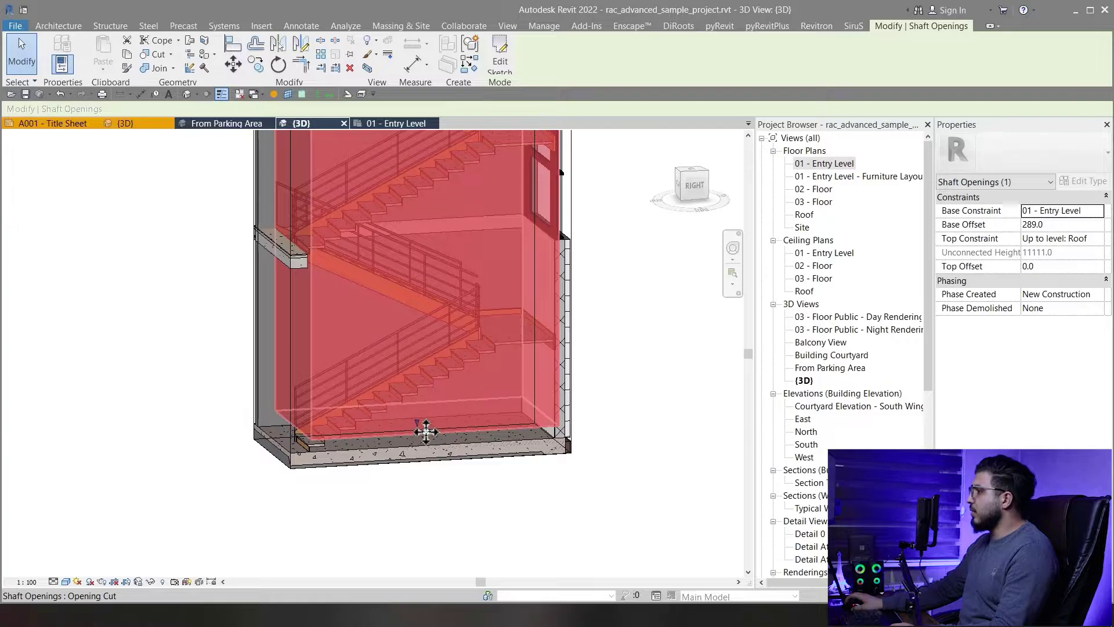
{"action": "mouse_move", "coordinate": [423, 440]}
{"action": "middle_mouse_down", "text": "shift"}
{"action": "mouse_move", "coordinate": [447, 472]}
{"action": "mouse_move", "coordinate": [465, 465]}
{"action": "mouse_move", "coordinate": [437, 455]}
{"action": "middle_mouse_up", "text": "shift"}
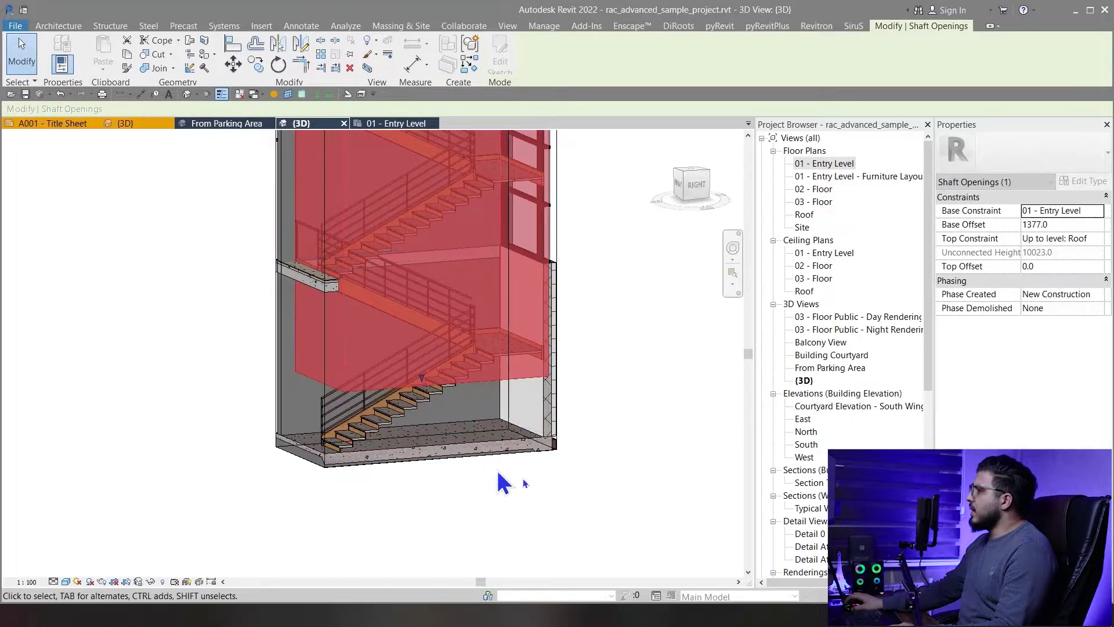
{"action": "left_click", "coordinate": [447, 498]}
{"action": "middle_click_drag", "start_coordinate": [447, 498], "coordinate": [415, 485], "text": "shift"}
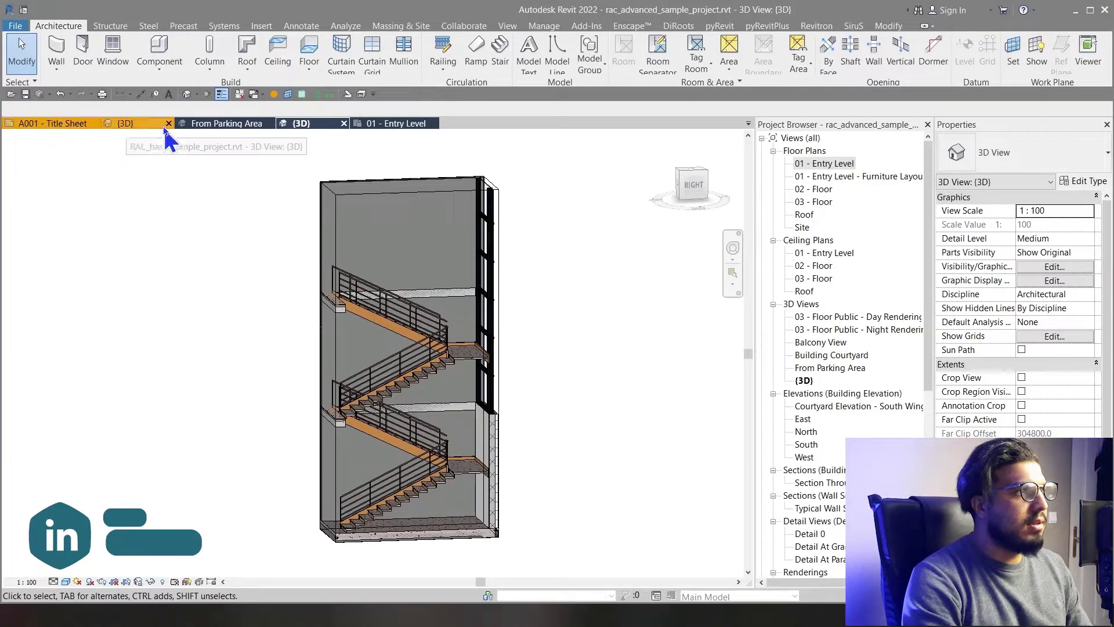
Switch to the RAC_basic_sample_project 3D view and bring the house's front upper wall into view.
{"action": "left_click", "coordinate": [164, 129]}
{"action": "middle_click_drag", "start_coordinate": [349, 342], "coordinate": [282, 212], "text": "shift"}
{"action": "scroll", "coordinate": [197, 308], "scroll_direction": "up", "scroll_amount": 6}
{"action": "middle_click_drag", "start_coordinate": [307, 351], "coordinate": [36, 375]}
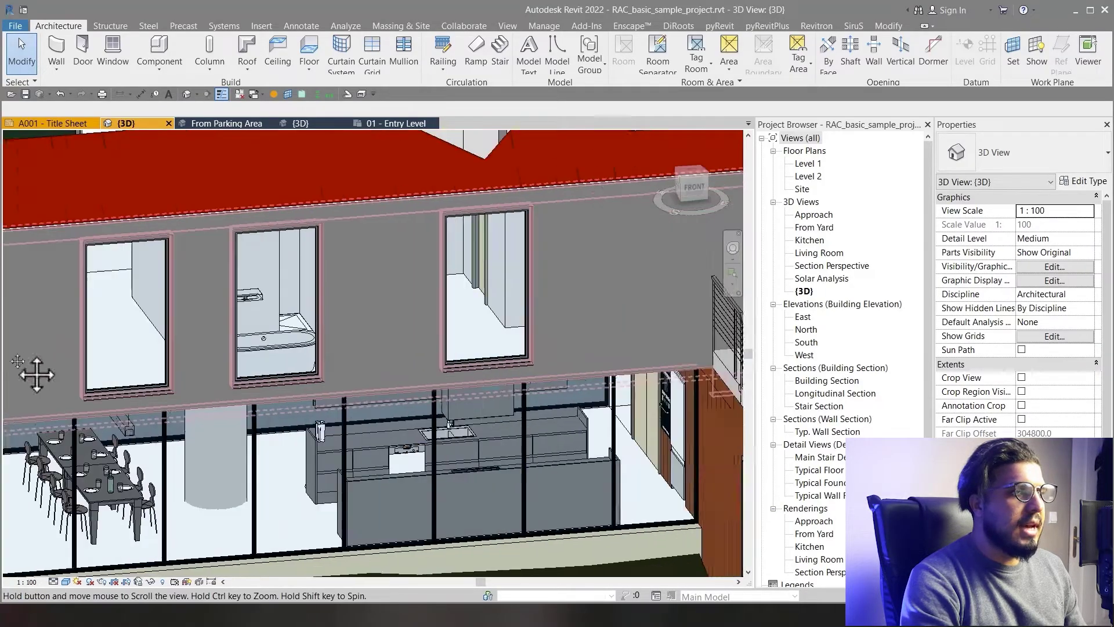
{"action": "scroll", "coordinate": [124, 368], "scroll_direction": "down", "scroll_amount": 4}
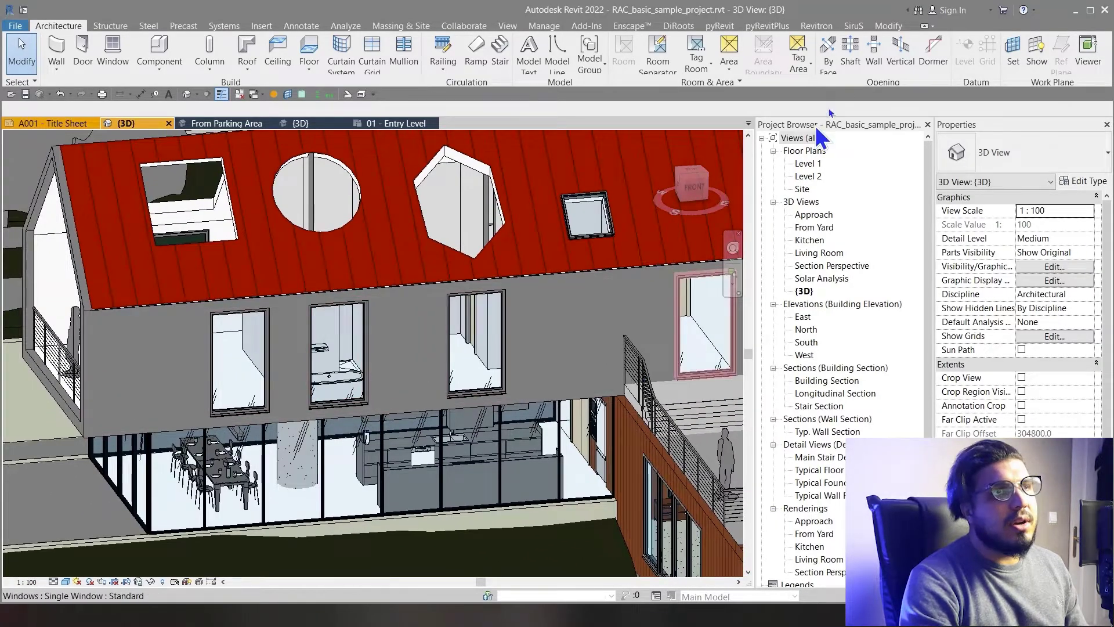
Cut a rectangular Wall opening about 1273 mm wide and 1357 mm high in the front upper wall, between its corner and the first window.
{"action": "left_click", "coordinate": [874, 54]}
{"action": "scroll", "coordinate": [246, 376], "scroll_direction": "down", "scroll_amount": 3}
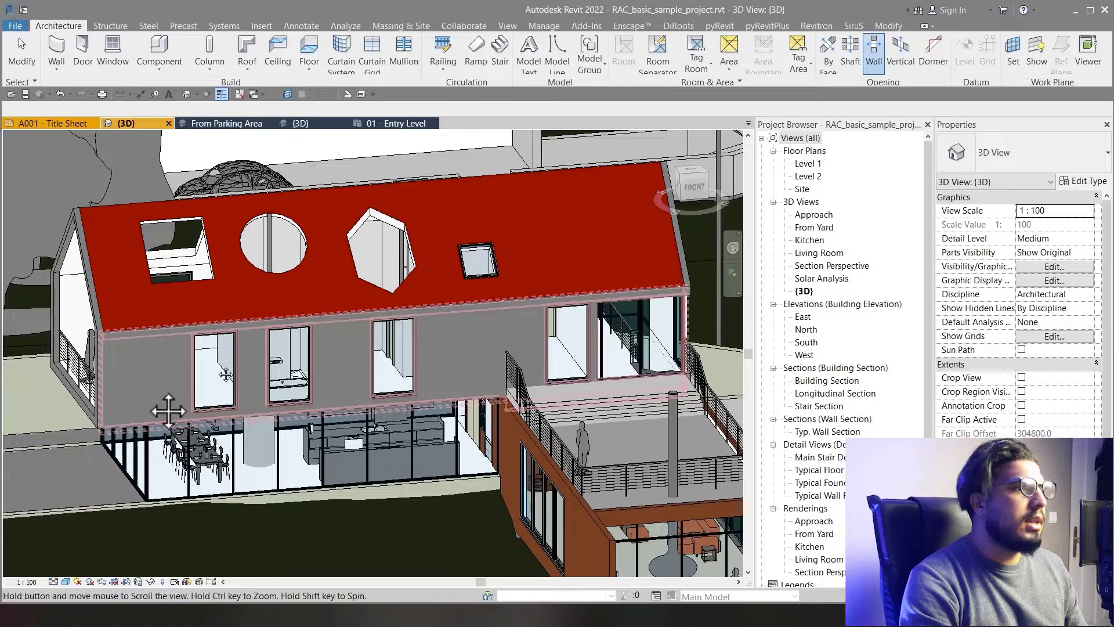
{"action": "scroll", "coordinate": [264, 383], "scroll_direction": "up", "scroll_amount": 6}
{"action": "left_click", "coordinate": [269, 337]}
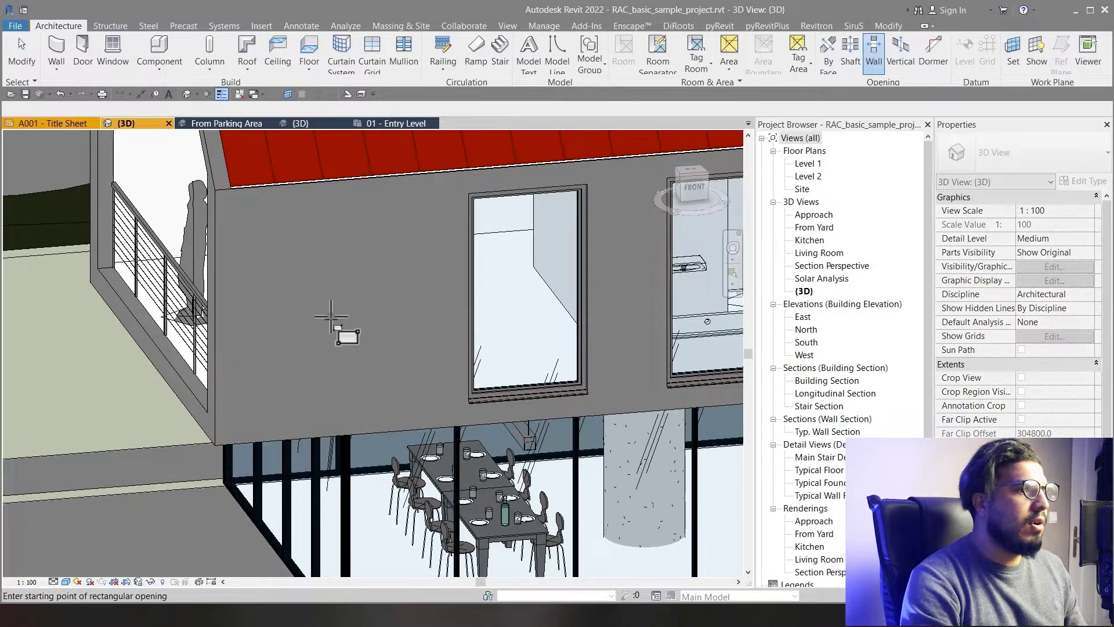
{"action": "left_click", "coordinate": [271, 240]}
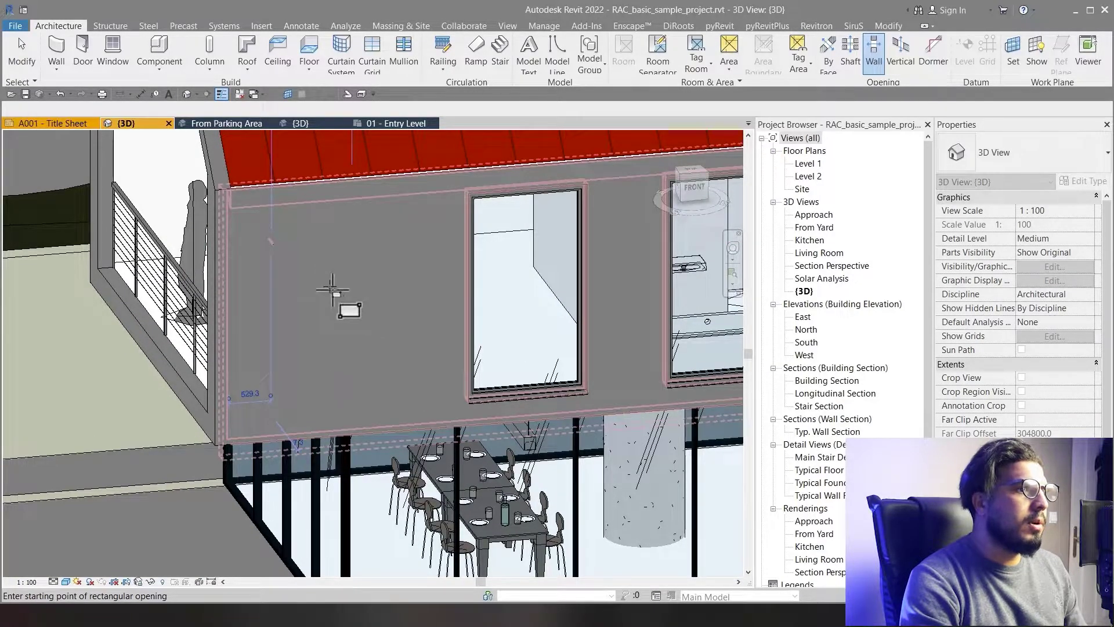
{"action": "left_click", "coordinate": [381, 353]}
{"action": "scroll", "coordinate": [381, 353], "scroll_direction": "down", "scroll_amount": 2}
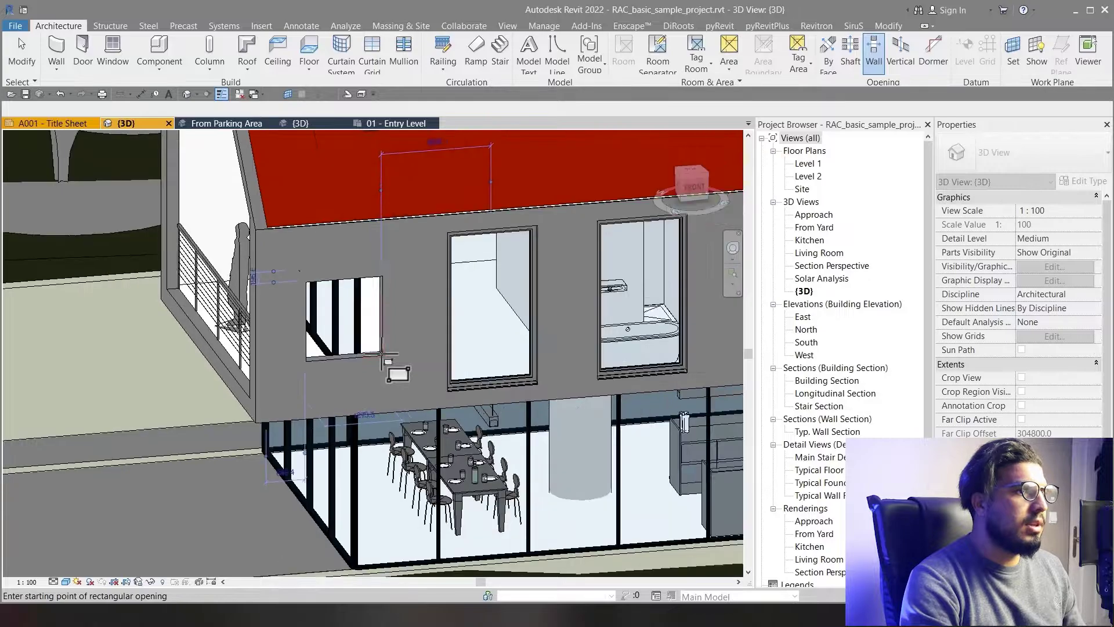
{"action": "middle_click_drag", "start_coordinate": [384, 378], "coordinate": [377, 341], "text": "shift"}
{"action": "scroll", "coordinate": [342, 293], "scroll_direction": "up", "scroll_amount": 3}
{"action": "key", "text": "Escape"}
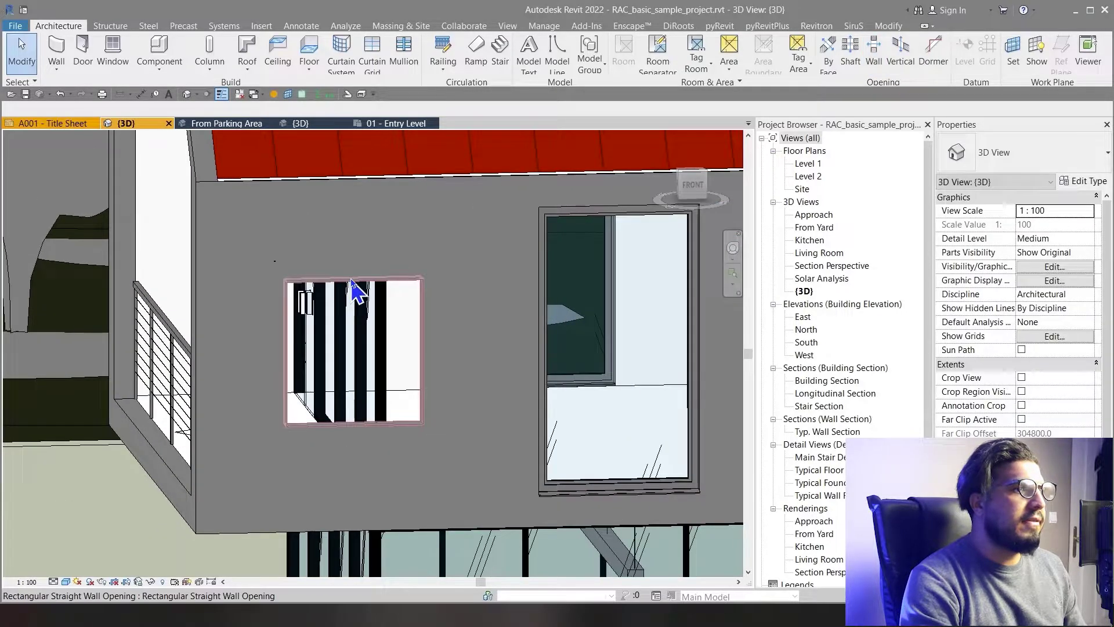
Move the rectangular wall opening up and toward the neighbouring window, to a base offset of about 1161 mm.
{"action": "left_click", "coordinate": [352, 282]}
{"action": "left_click_drag", "start_coordinate": [330, 286], "coordinate": [402, 236]}
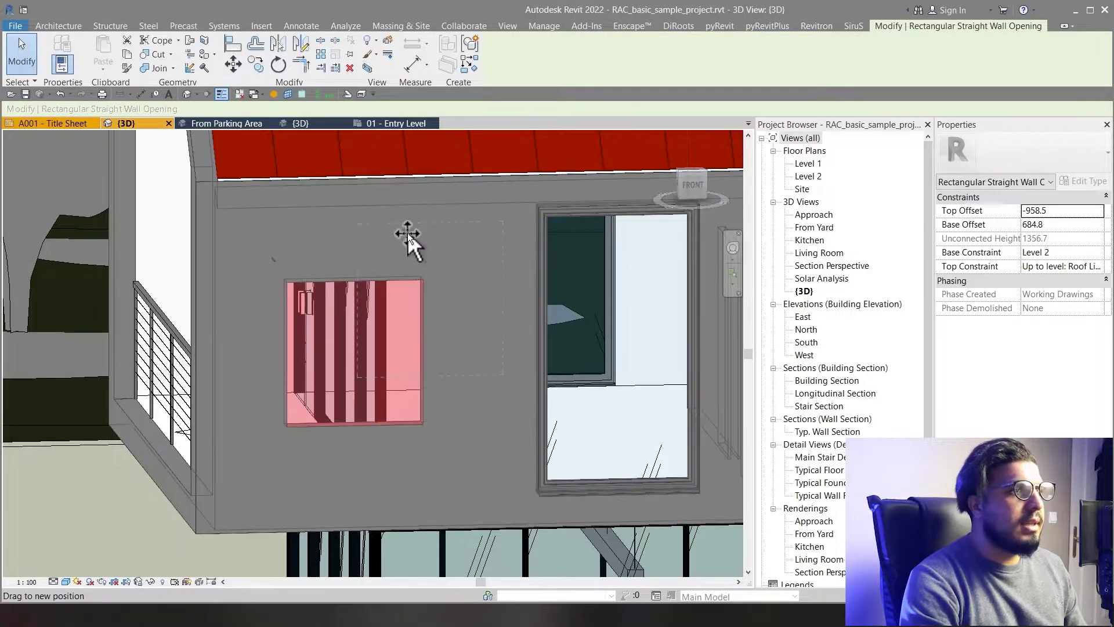
{"action": "left_click", "coordinate": [429, 477]}
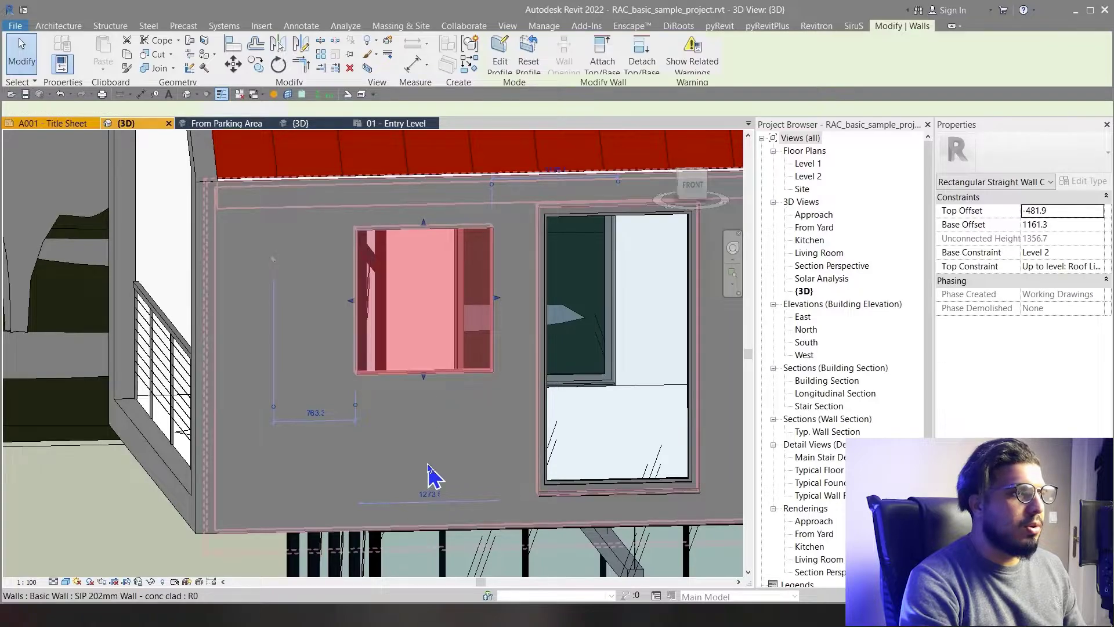